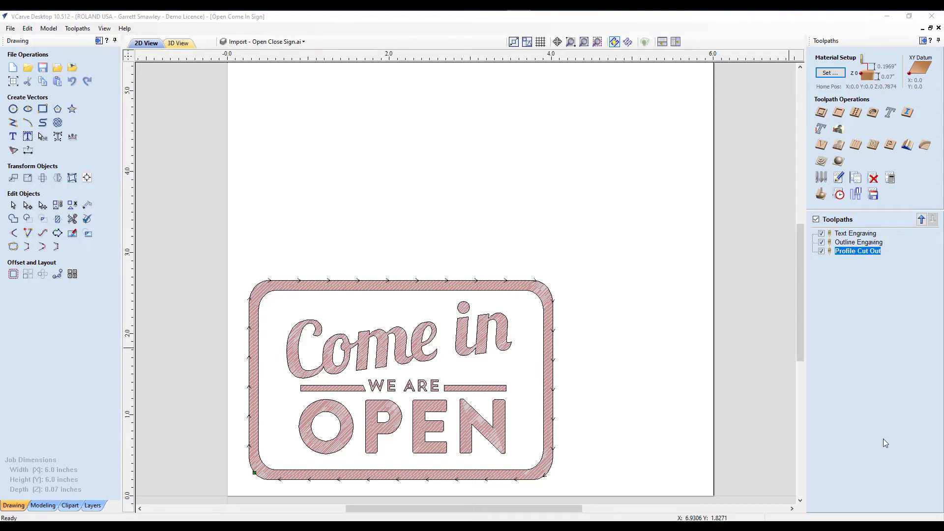
Step: In the new job, enter width 6, height 6 and thickness 0.07 inches, with a bottom-left XY datum
key("alt+Tab")
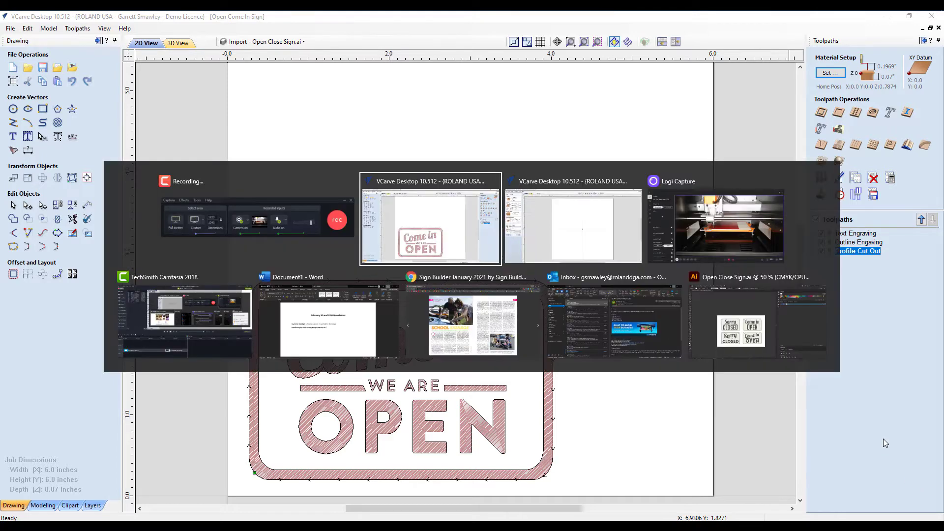
key("alt+Tab")
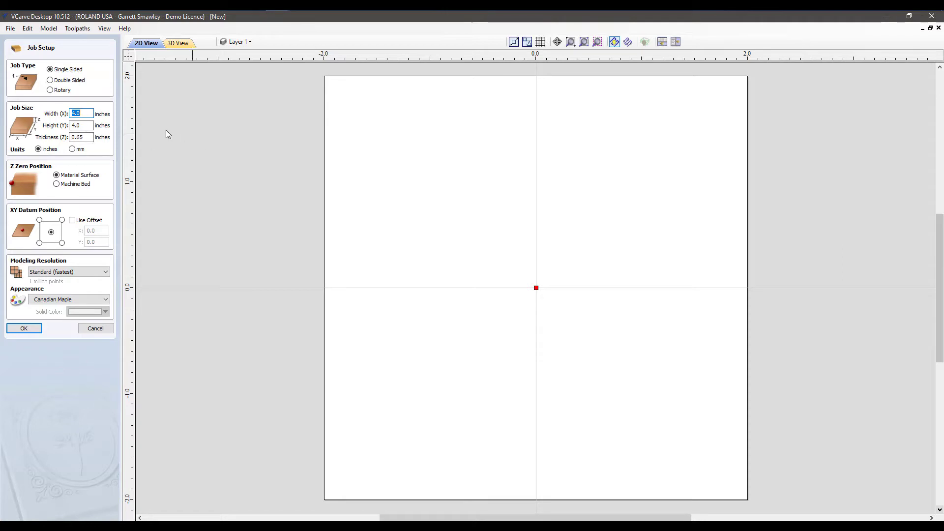
type("6")
key("Tab")
type("6")
key("Tab")
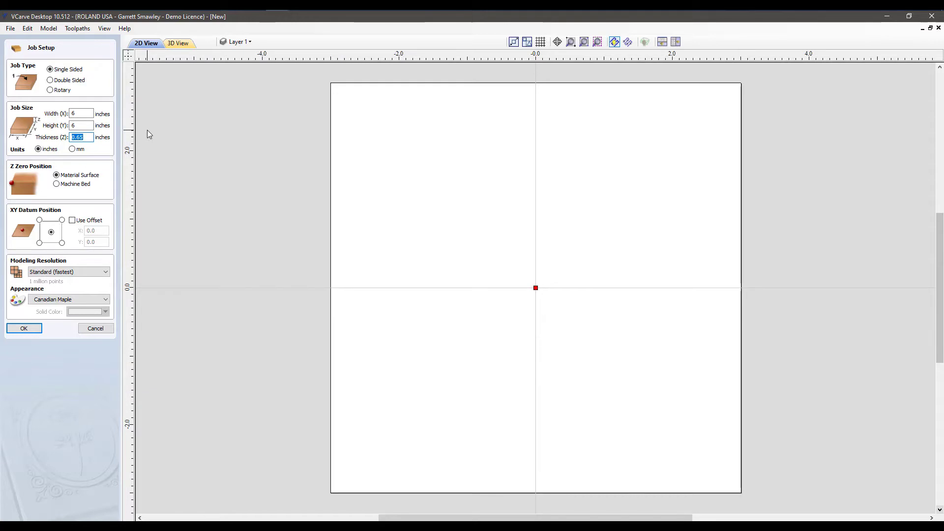
type(".07")
key("Tab")
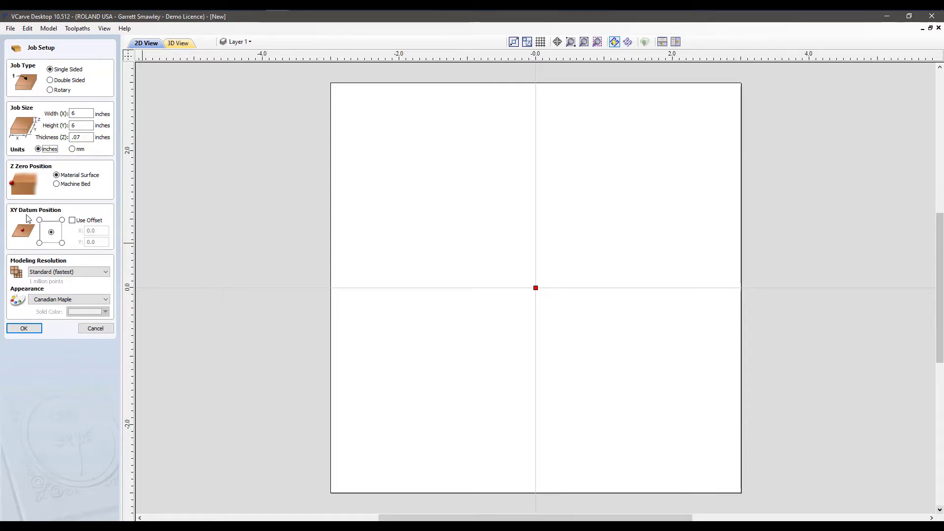
left_click(39, 243)
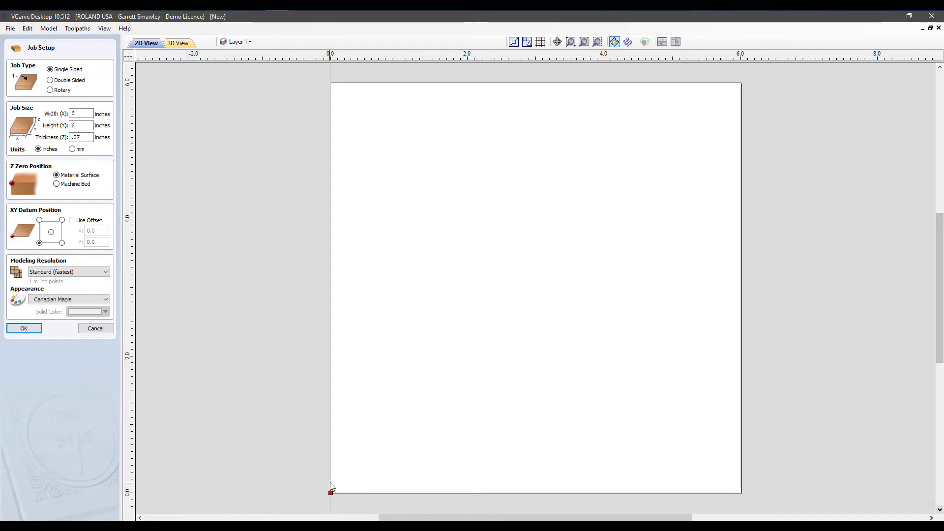
Step: Confirm the 6 × 6 × 0.07-inch job setup and return to the Come In Sign job
left_click(38, 333)
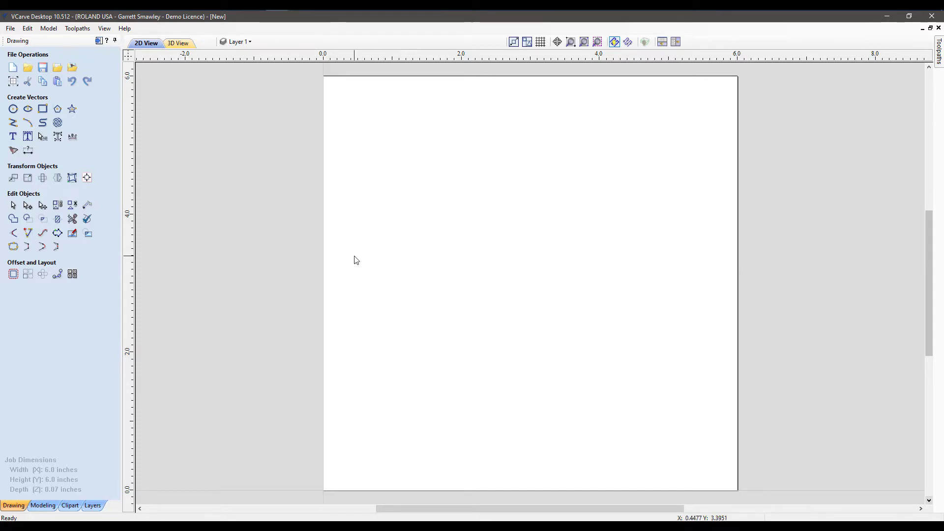
key("alt+Tab")
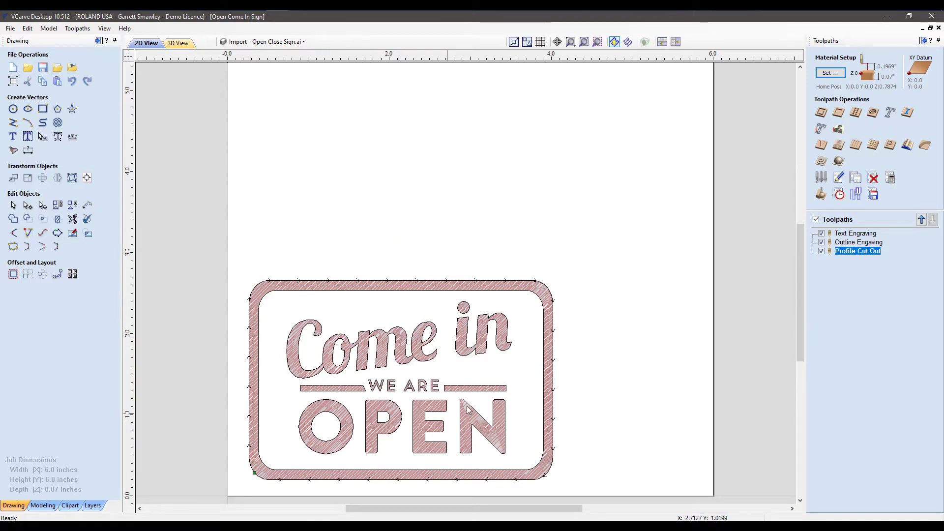
left_click(495, 347)
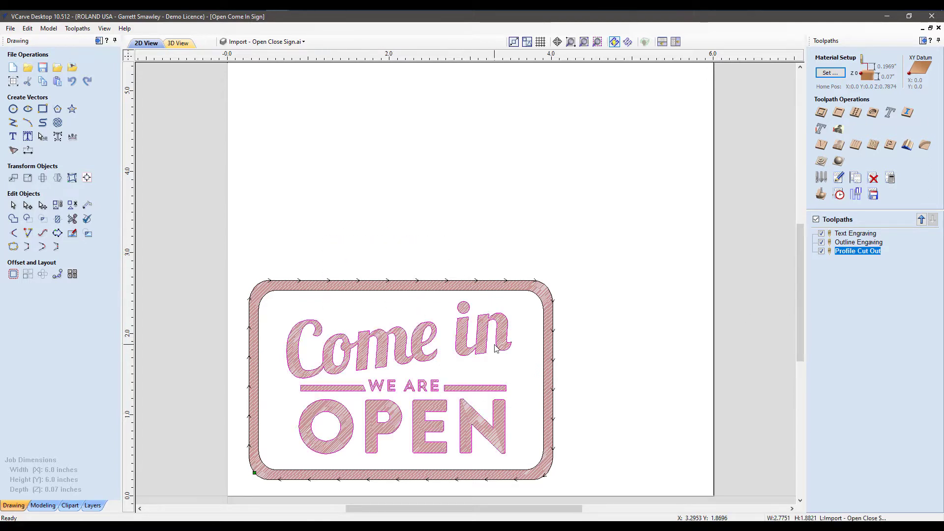
left_click(11, 29)
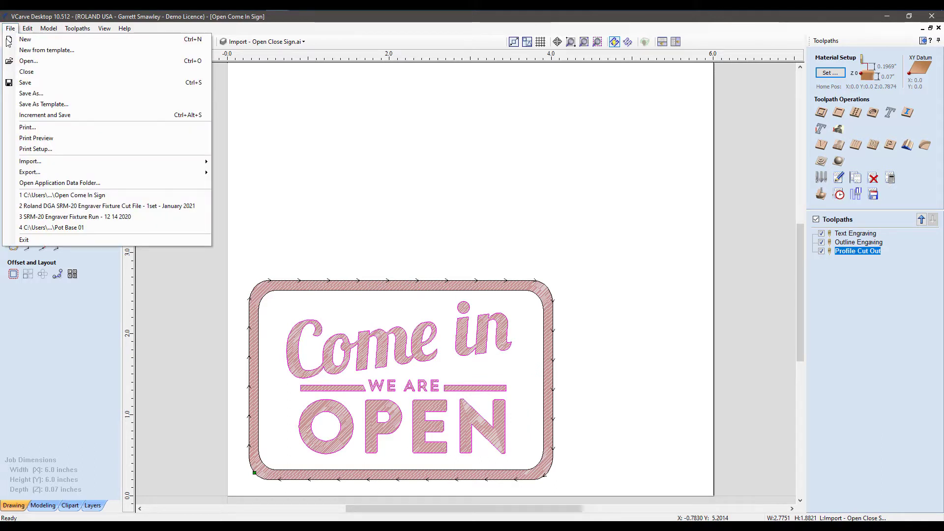
mouse_move(95, 171)
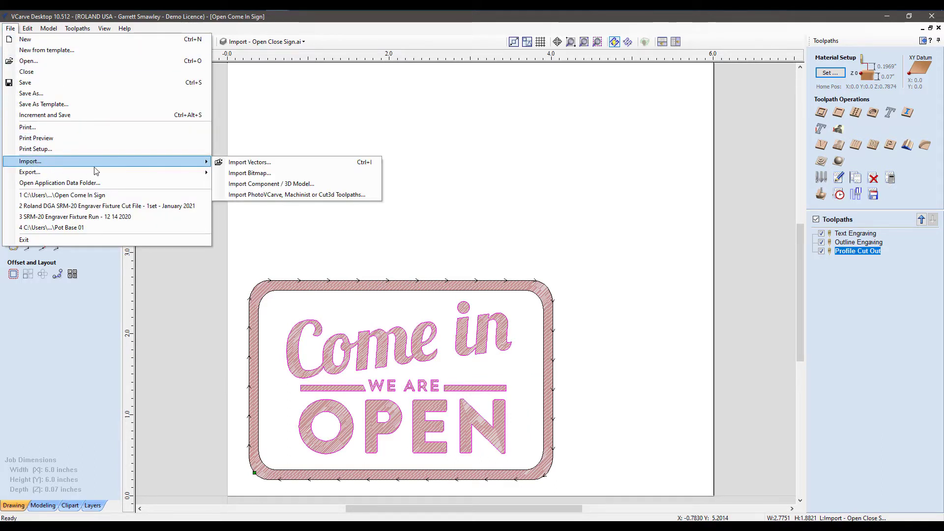
left_click(252, 165)
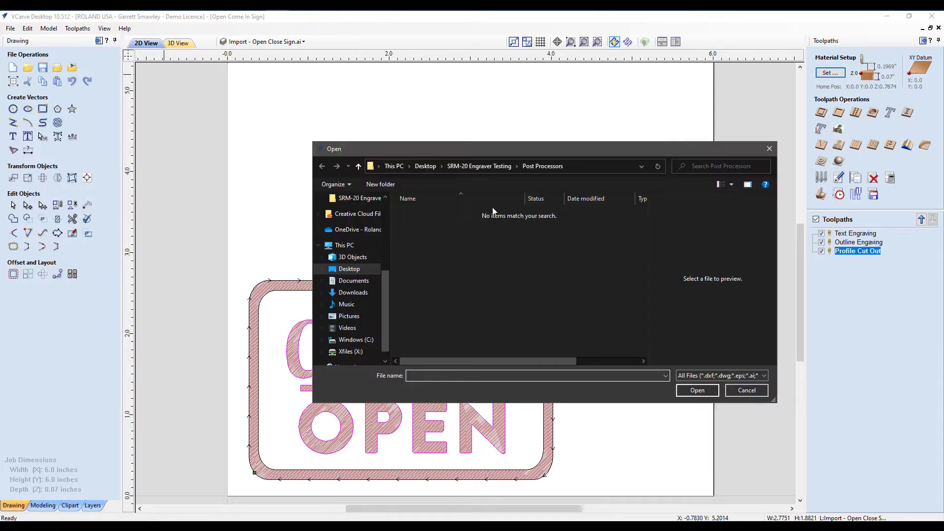
left_click(494, 167)
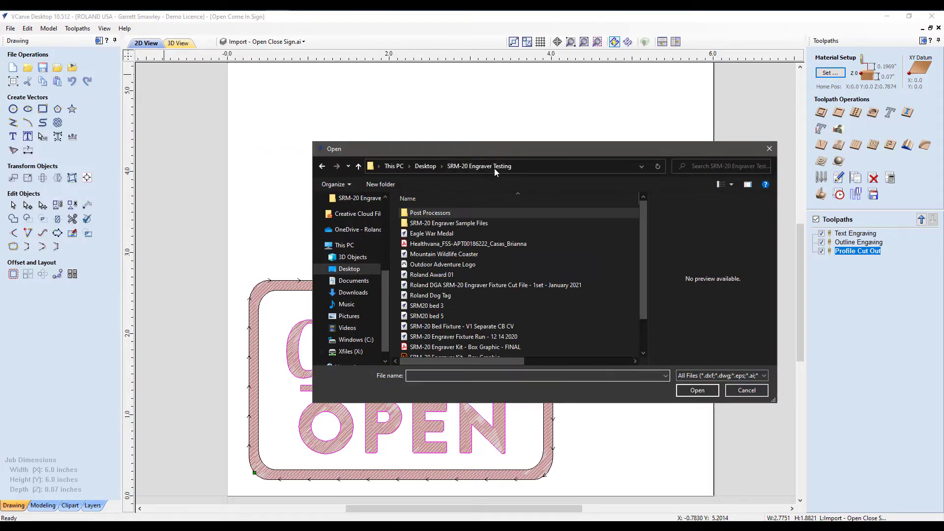
double_click(482, 224)
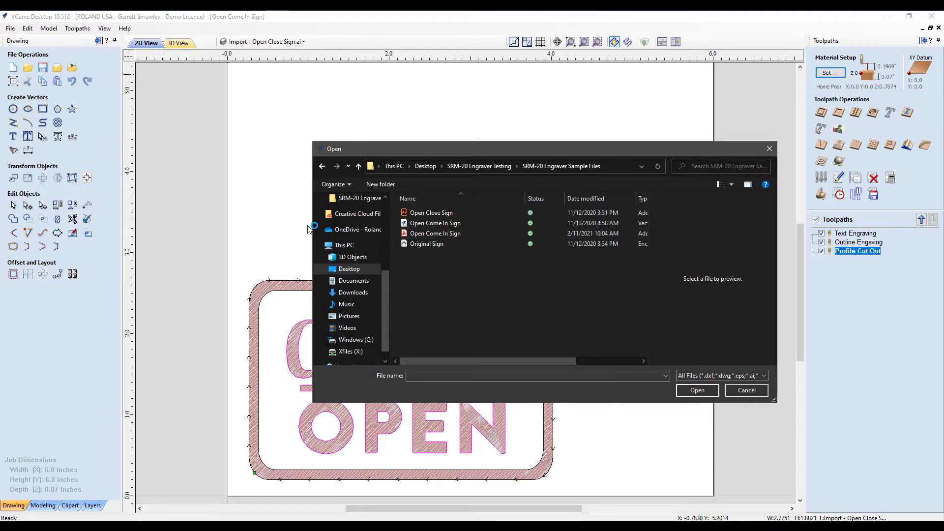
left_click(736, 390)
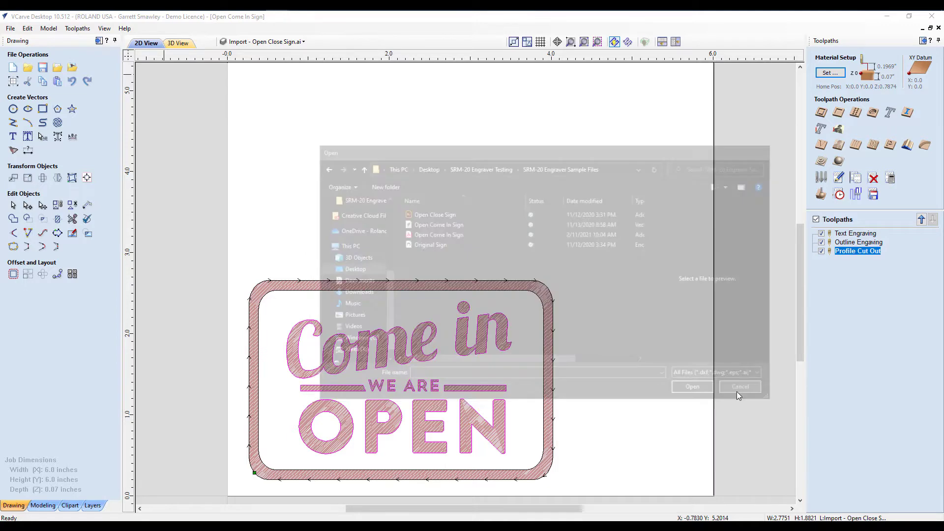
left_click(600, 278)
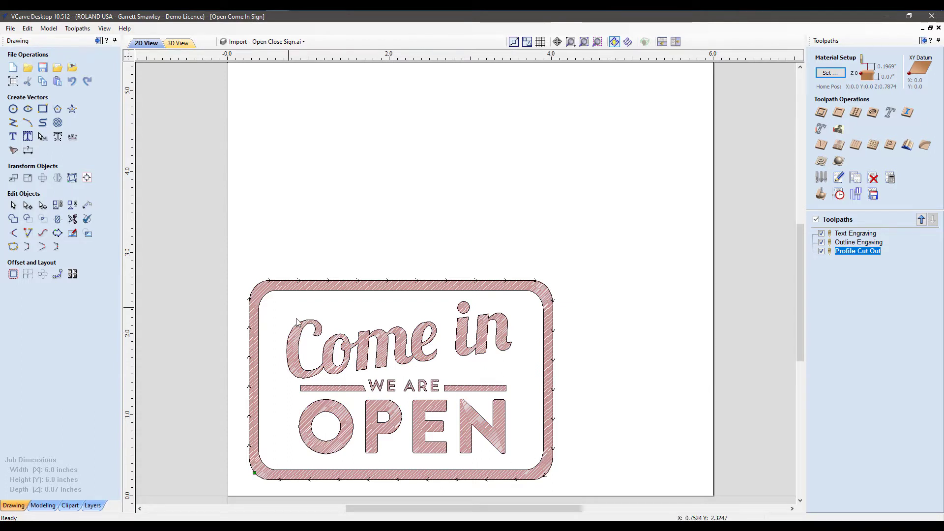
Step: Check the lettering and review the Outline Engaving, Profile Cut Out and Text Engraving toolpaths
left_click(307, 330)
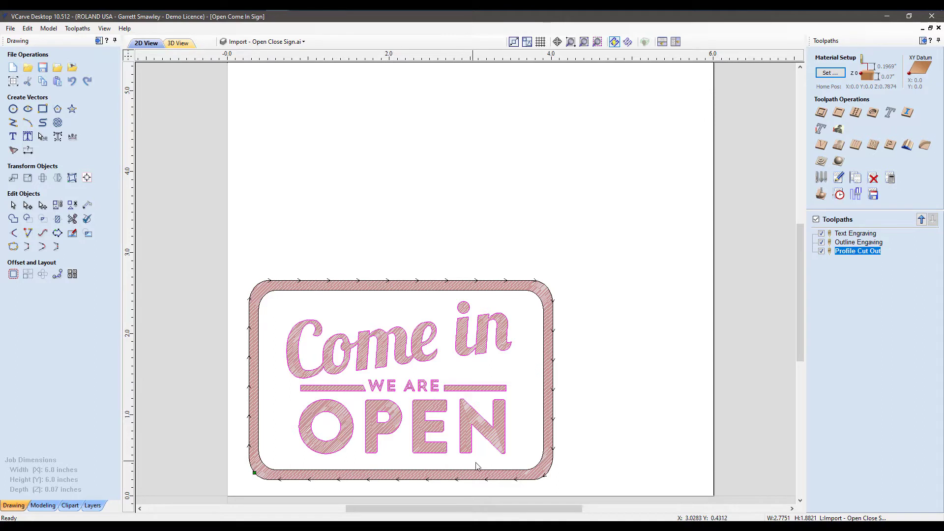
left_click(636, 430)
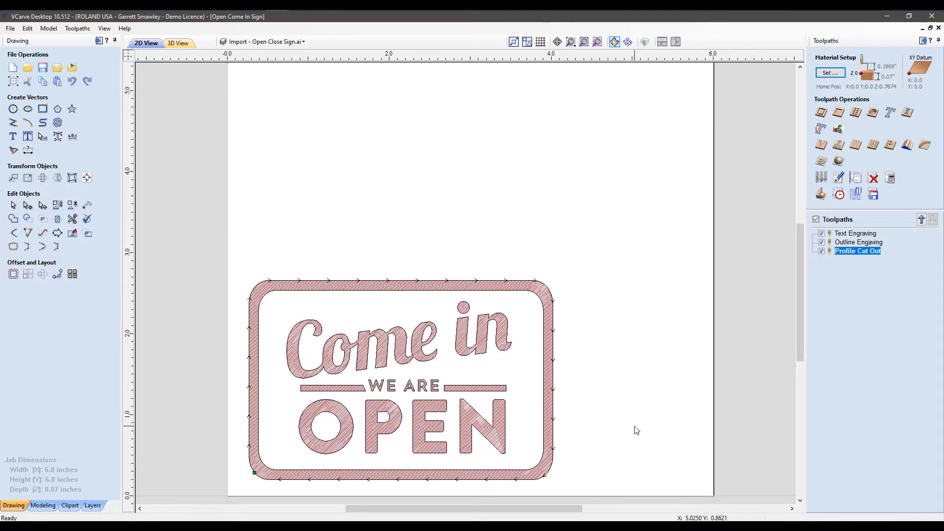
left_click(865, 234)
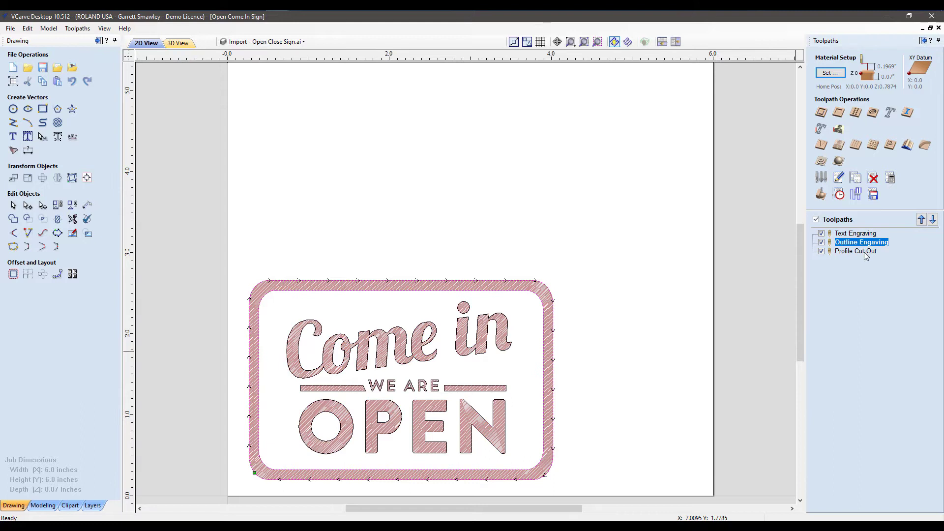
left_click(865, 253)
left_click(866, 234)
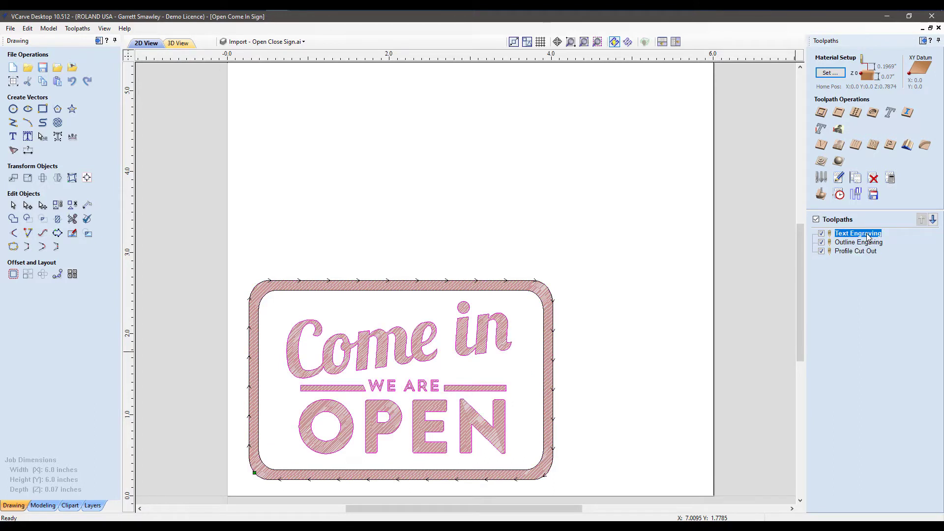
Step: Select only the Come in / WE ARE / OPEN lettering vectors on the canvas
left_click(475, 350)
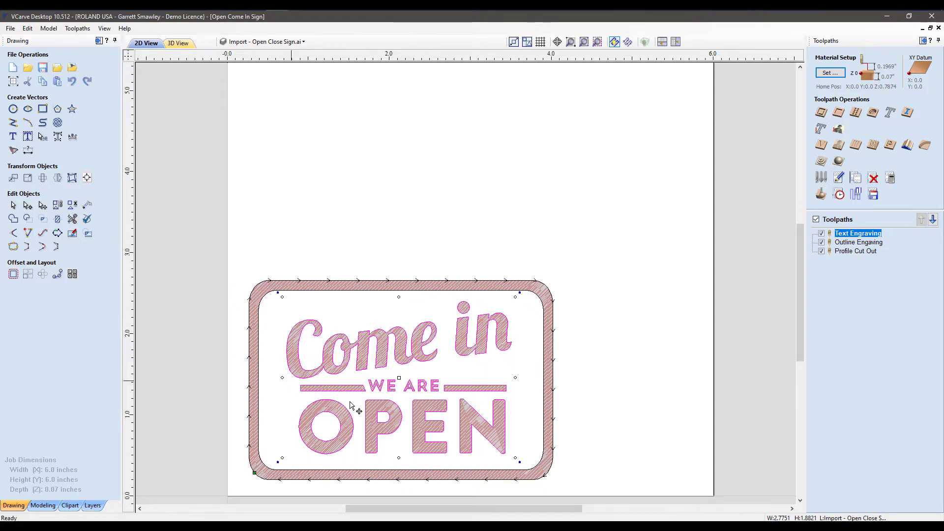
left_click(588, 411)
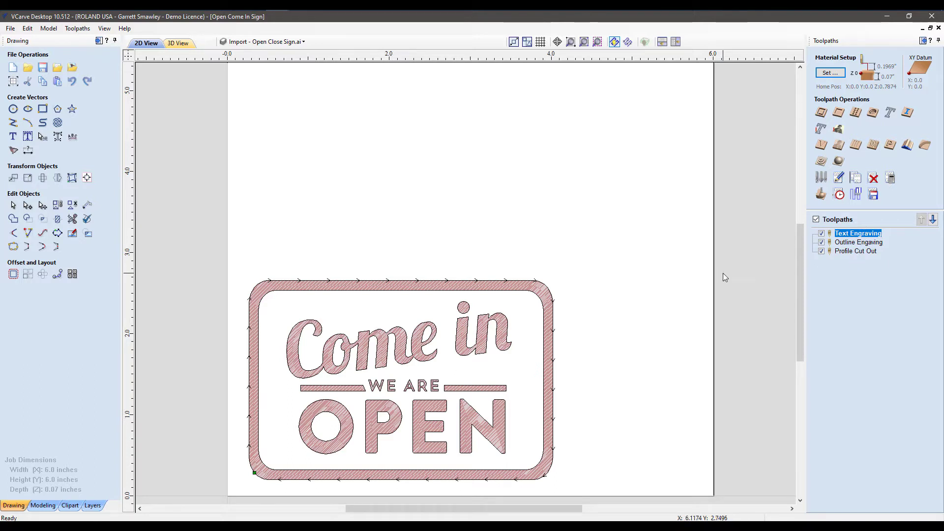
left_click(478, 320)
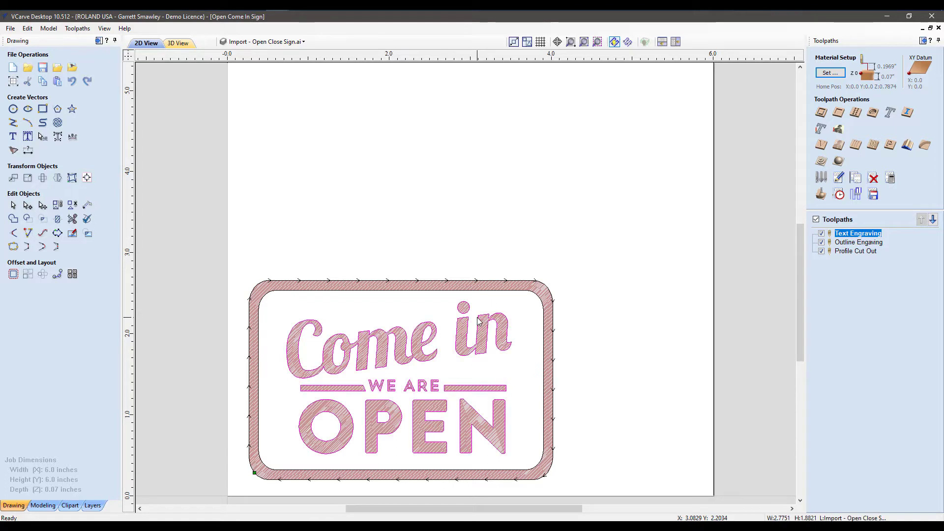
Step: Start a Quick Engrave toolpath and assign the Engraving (30°) tool from the Tool Database
left_click(887, 114)
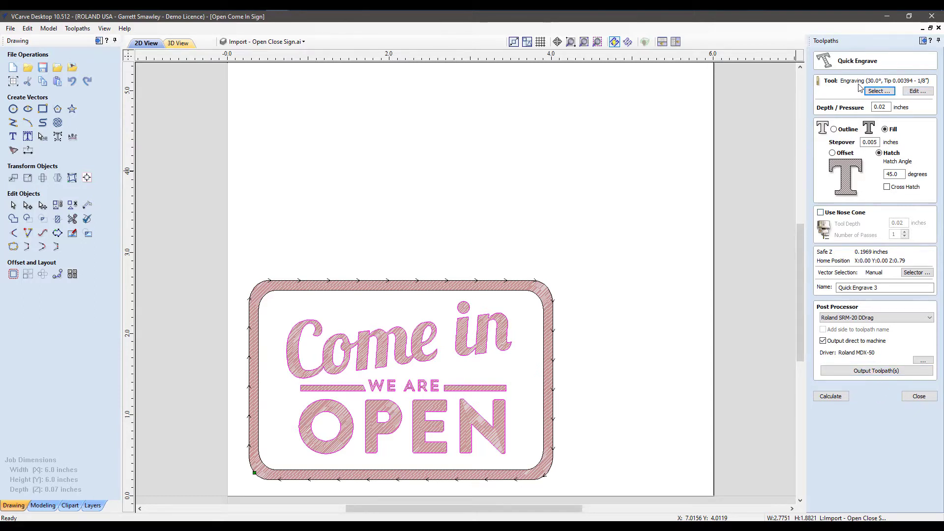
left_click(882, 93)
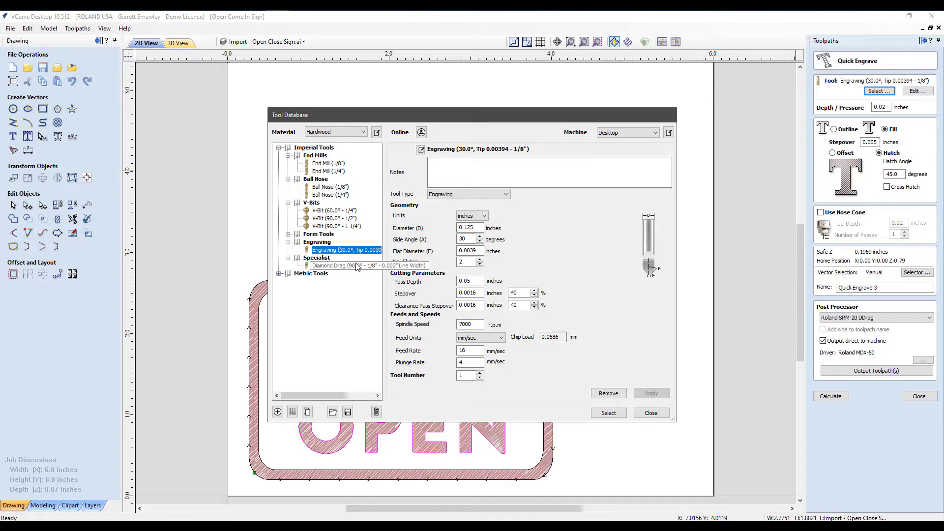
left_click(608, 413)
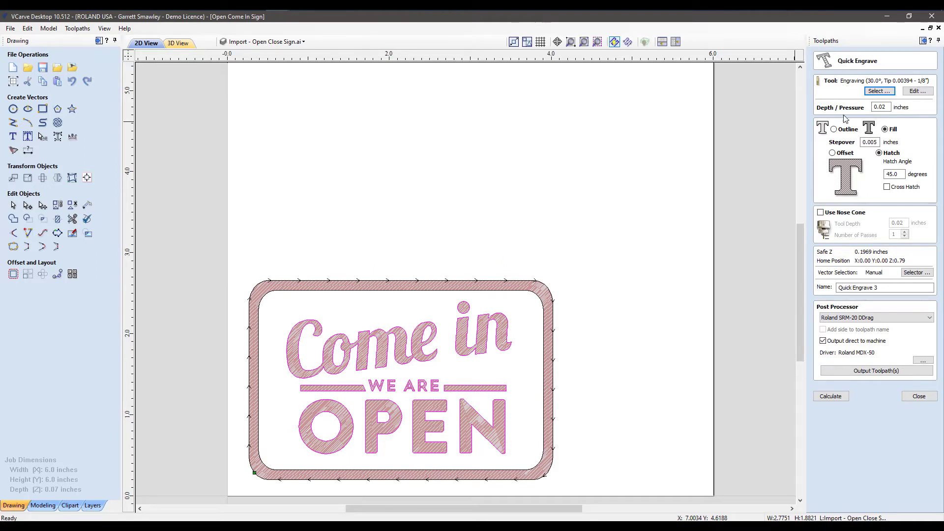
Step: Change the Quick Engrave post processor from Roland SRM-20 DDrag to Roland SRM-20
left_click(880, 107)
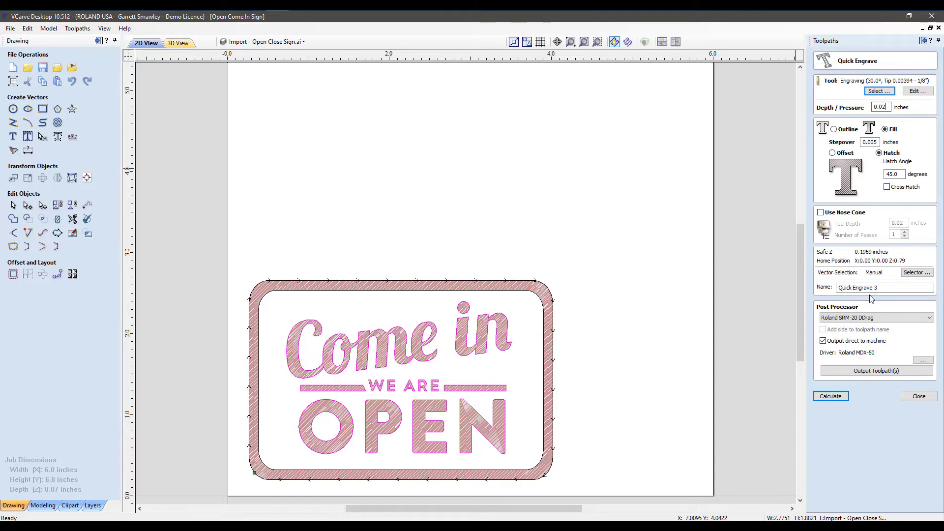
left_click(879, 317)
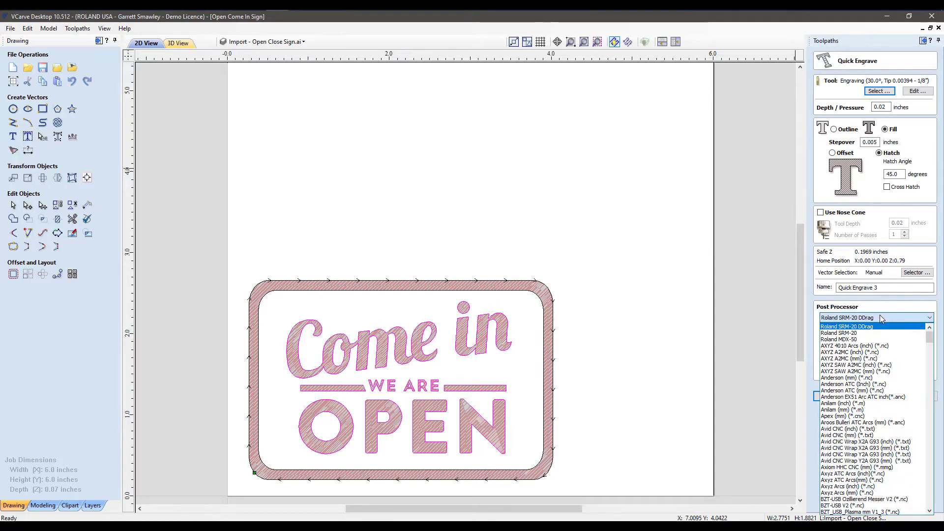
left_click(880, 318)
left_click(880, 318)
left_click(880, 312)
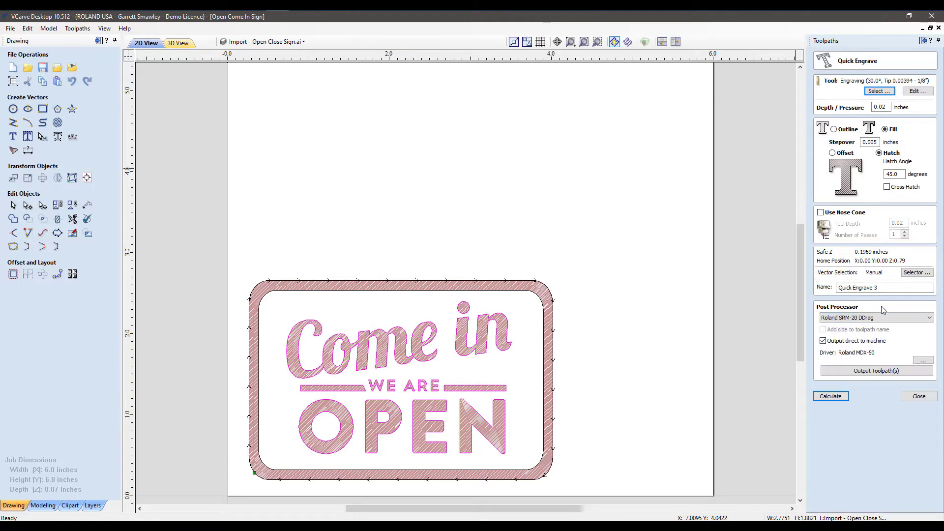
left_click(846, 320)
left_click(846, 320)
left_click(846, 320)
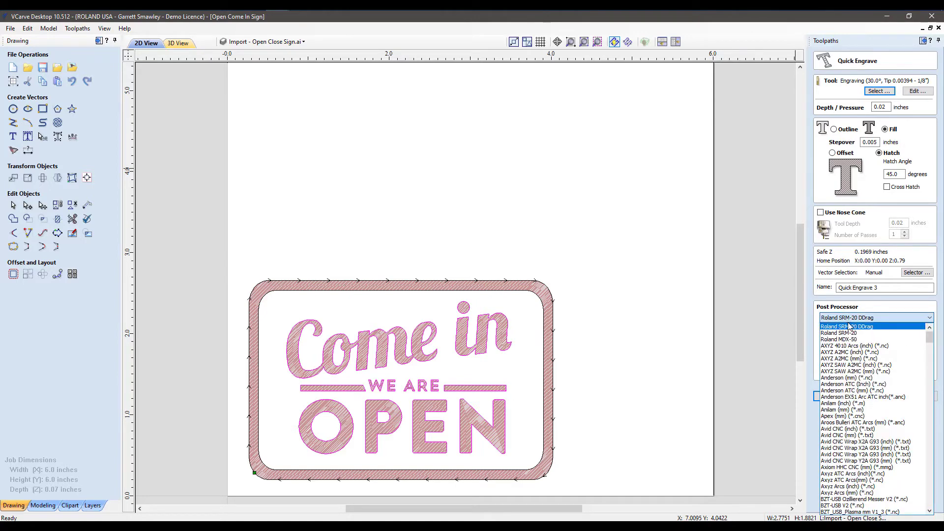
left_click(905, 305)
left_click(917, 320)
mouse_move(929, 339)
left_mouse_down()
mouse_move(925, 469)
mouse_move(919, 337)
left_mouse_up()
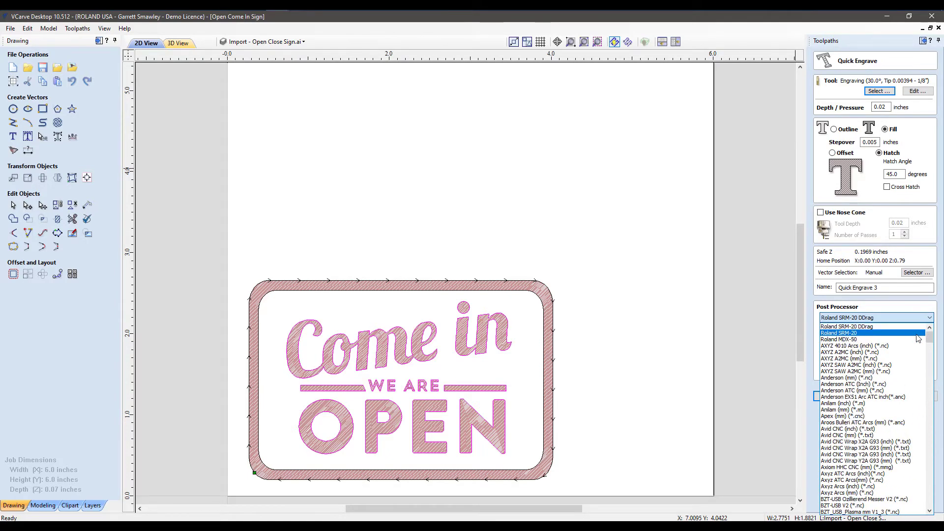
left_click(856, 333)
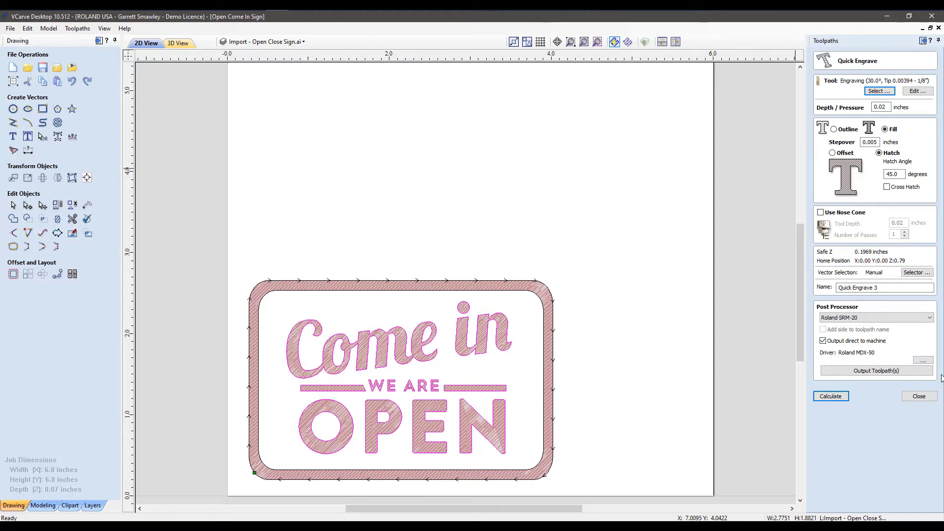
Step: Pick the Roland SRM-20 printer as the output driver in the Print dialog, replacing Roland MDX-50
left_click(922, 361)
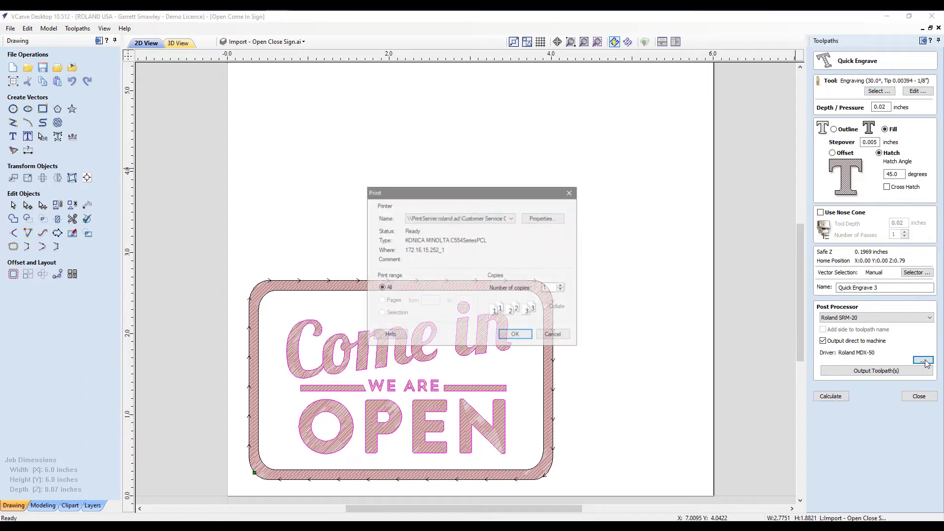
left_click(510, 219)
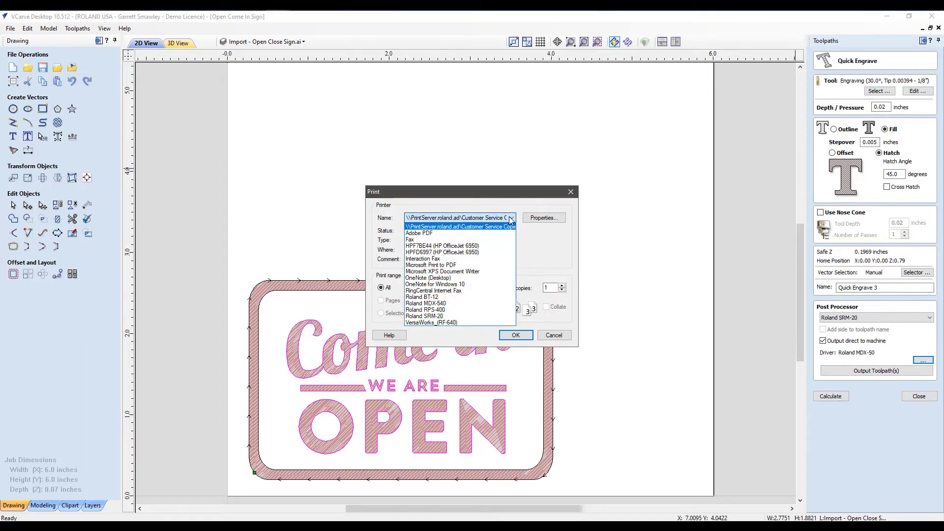
left_click(471, 317)
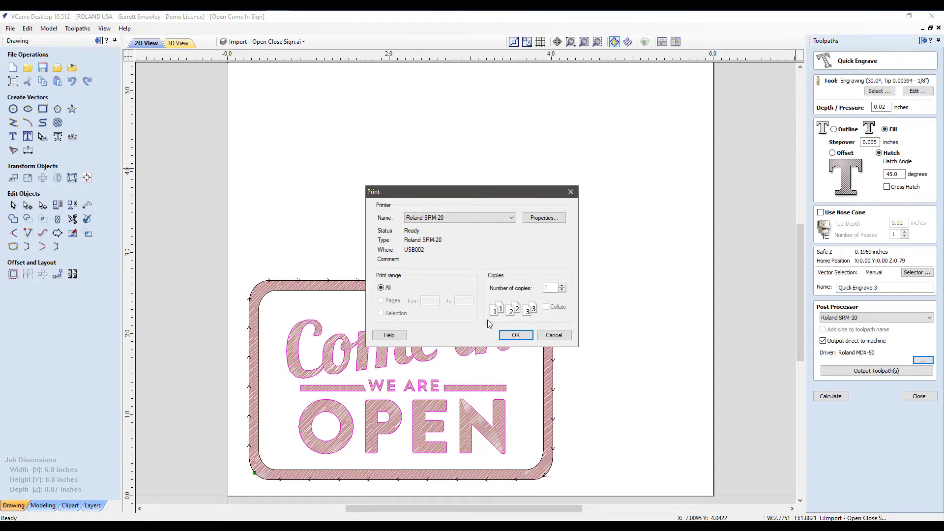
left_click(514, 335)
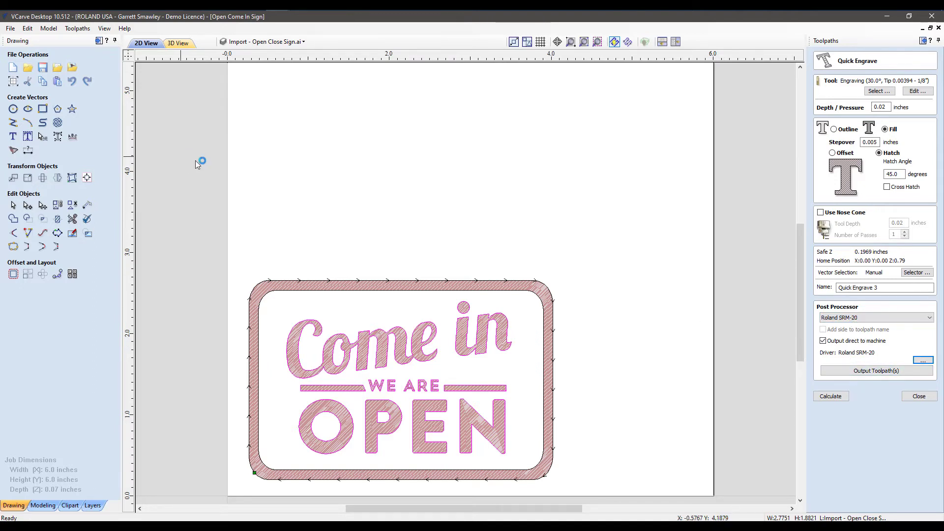
left_click(72, 30)
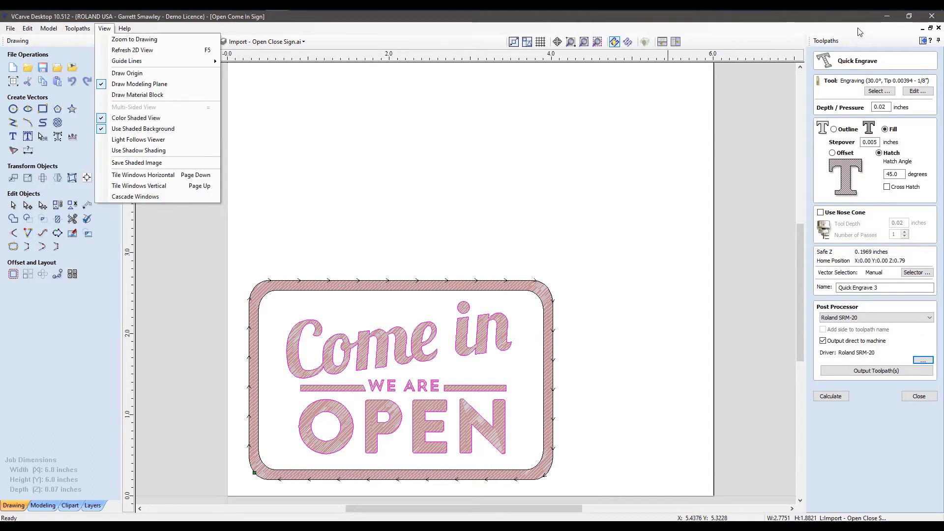
left_click(104, 28)
left_click(78, 29)
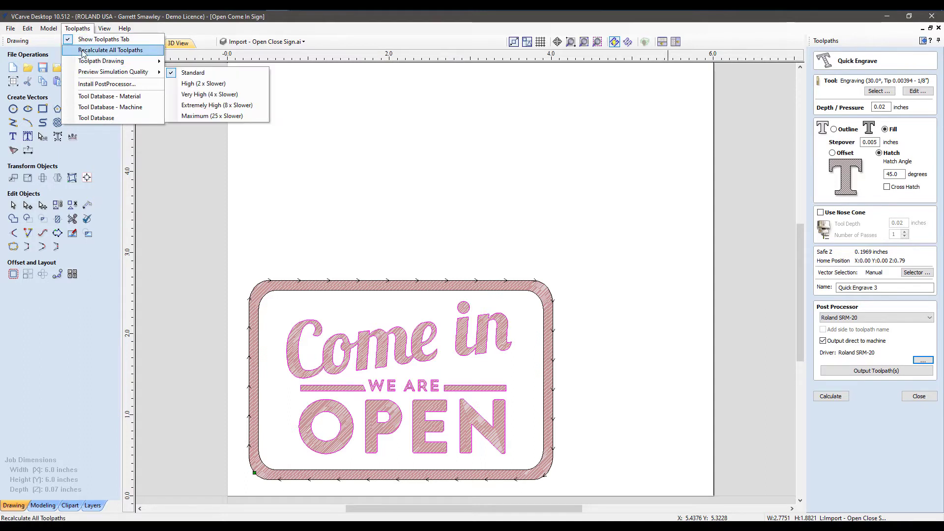
left_click(86, 85)
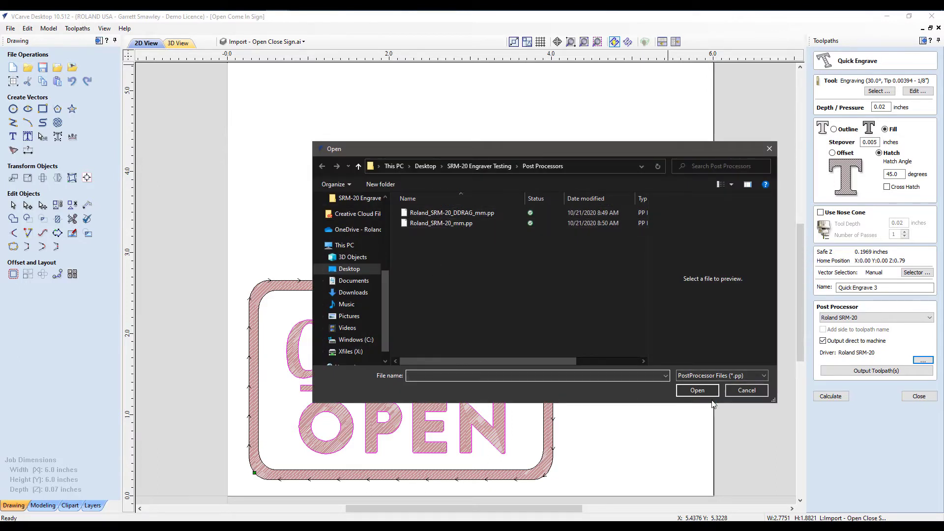
left_click(744, 390)
left_click(871, 317)
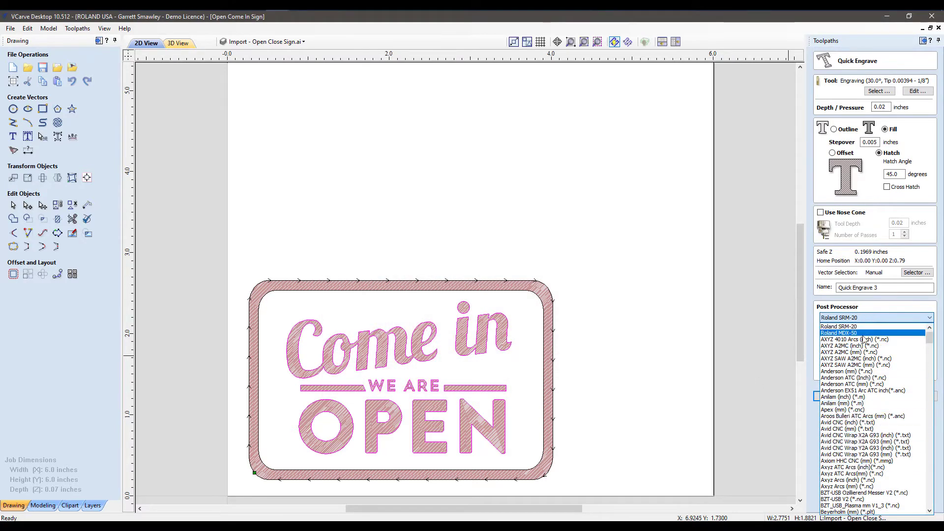
left_click(750, 326)
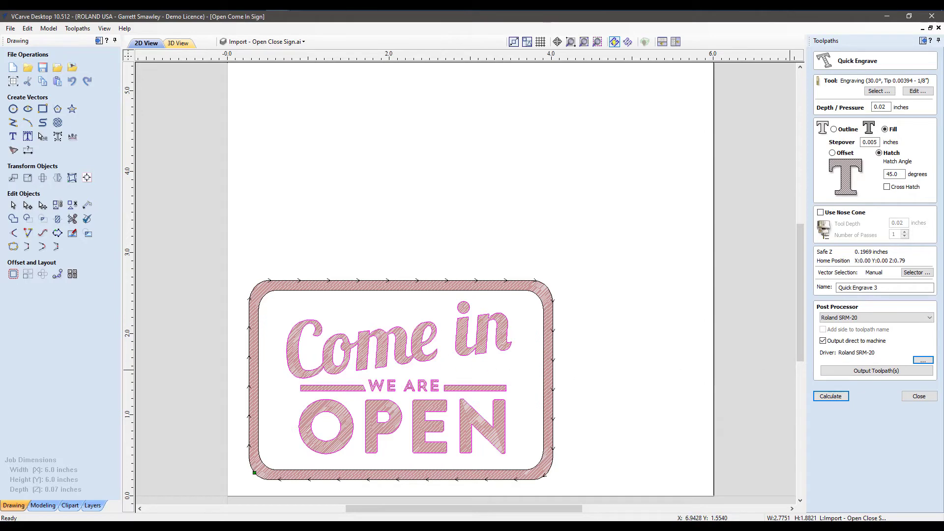
Step: Calculate Quick Engrave 3 to preview the hatch-engraved lettering in 3D
left_click(818, 398)
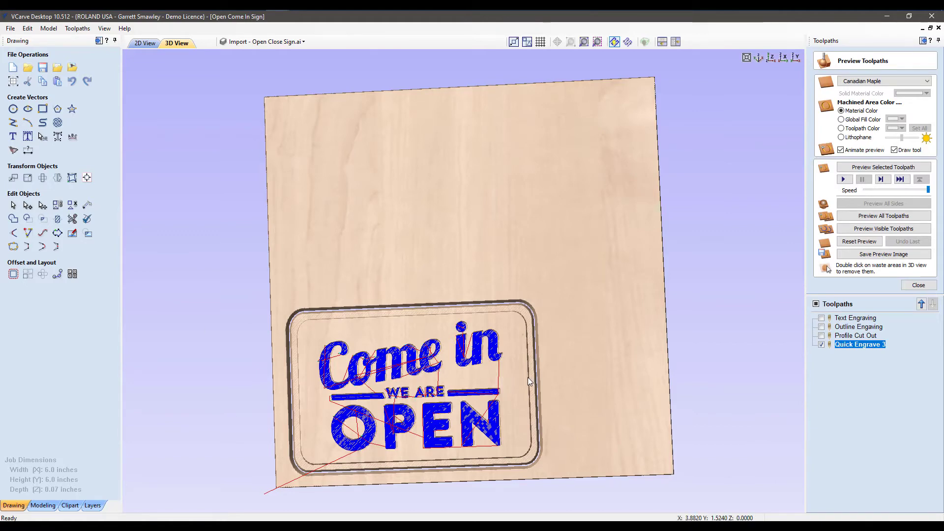
Step: Open Outline Engaving in 2D view, switch its post processor to Roland SRM-20, and recalculate
left_click(855, 328)
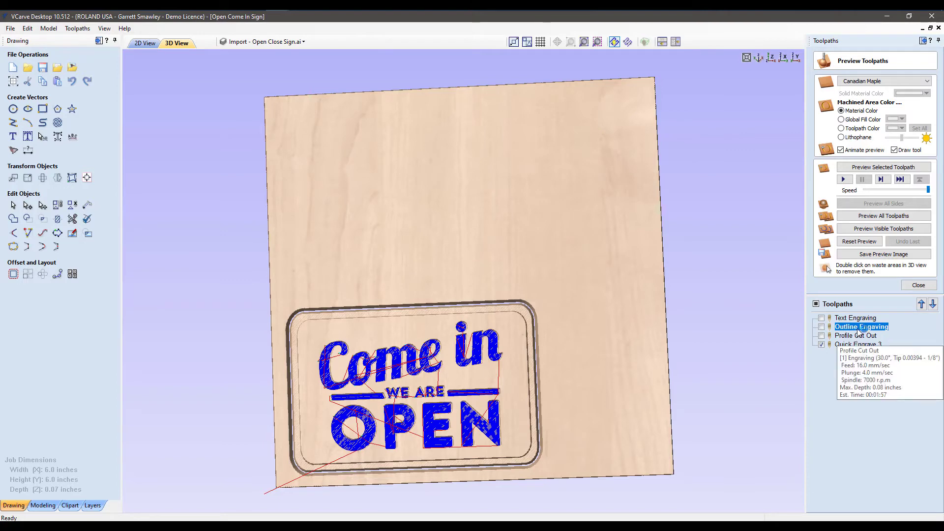
double_click(858, 327)
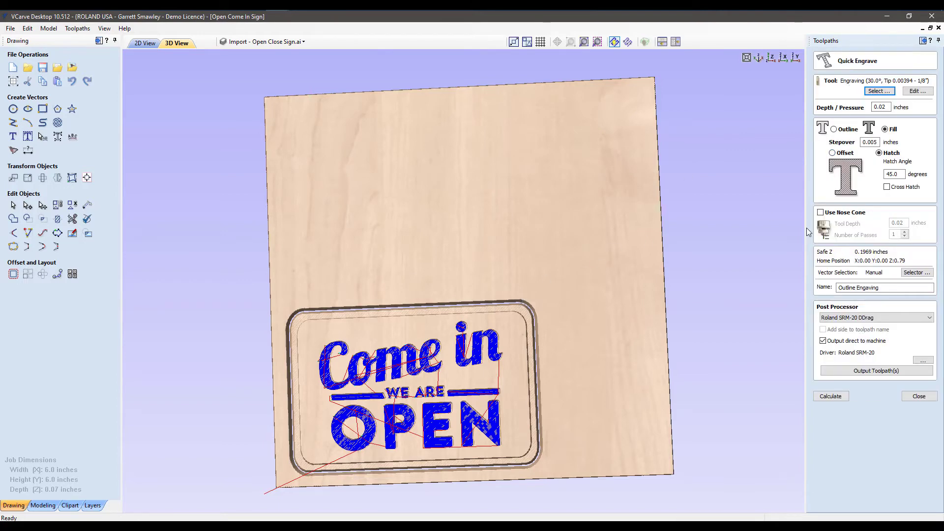
left_click(150, 43)
scroll(383, 315, "up", 3)
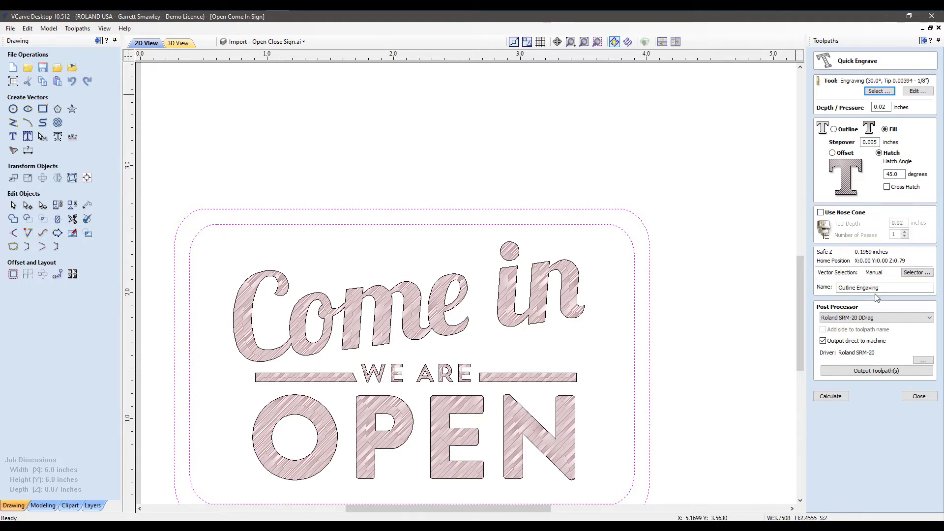
left_click(876, 322)
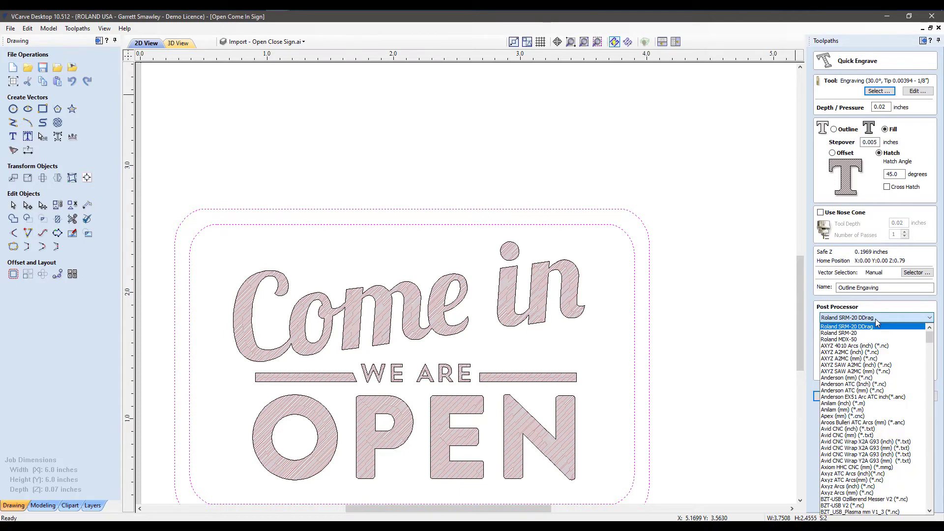
left_click(875, 336)
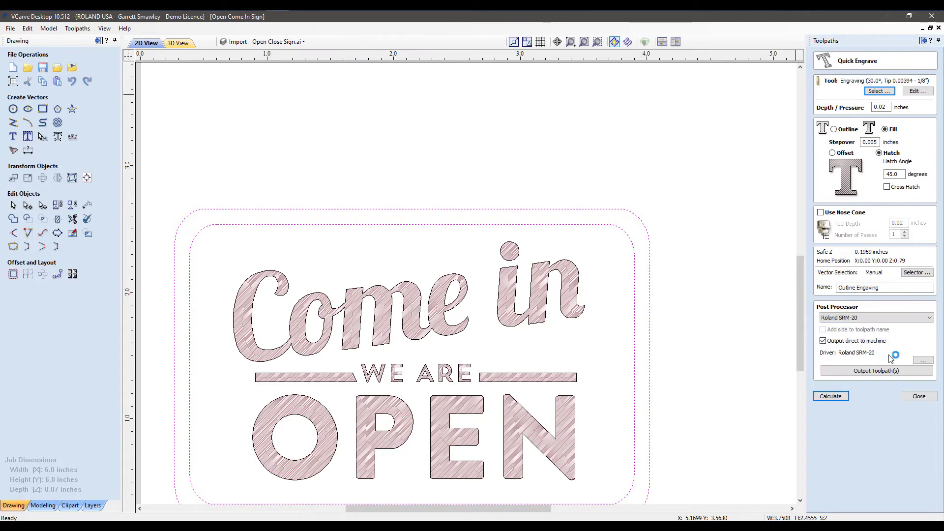
left_click(831, 397)
Step: Close the toolpath form and delete the Quick Engrave 3 toolpath
left_click(912, 398)
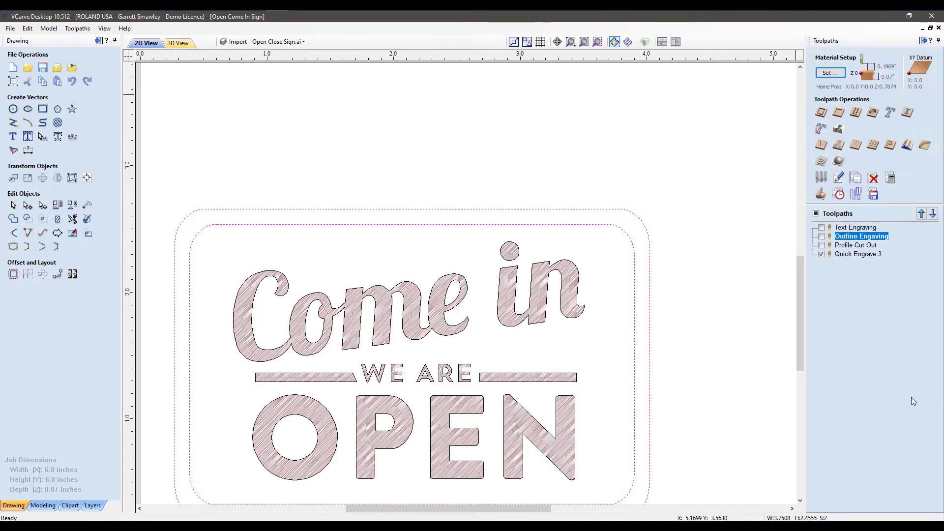
left_click(851, 254)
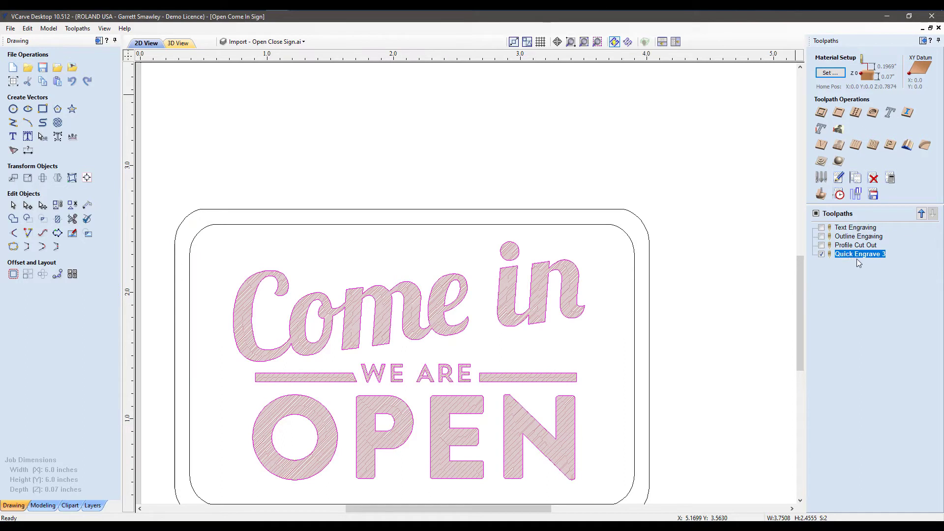
right_click(856, 258)
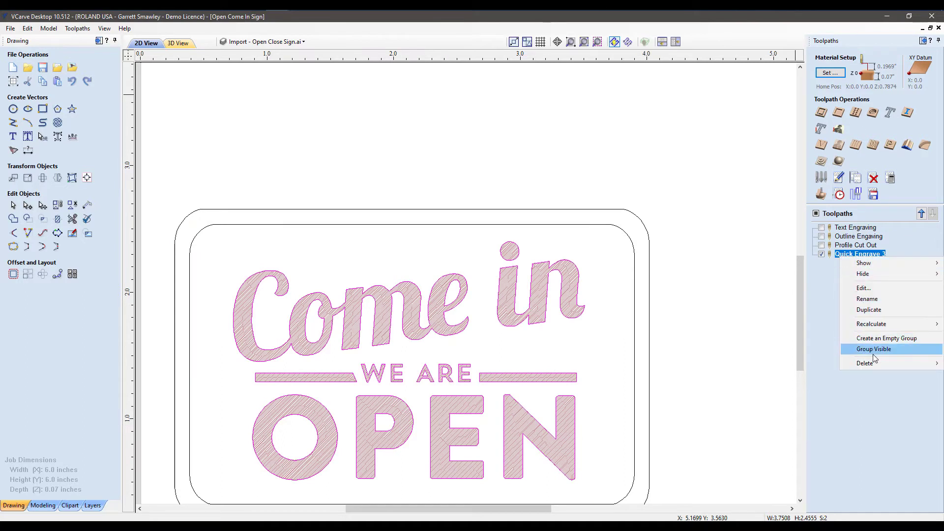
mouse_move(871, 362)
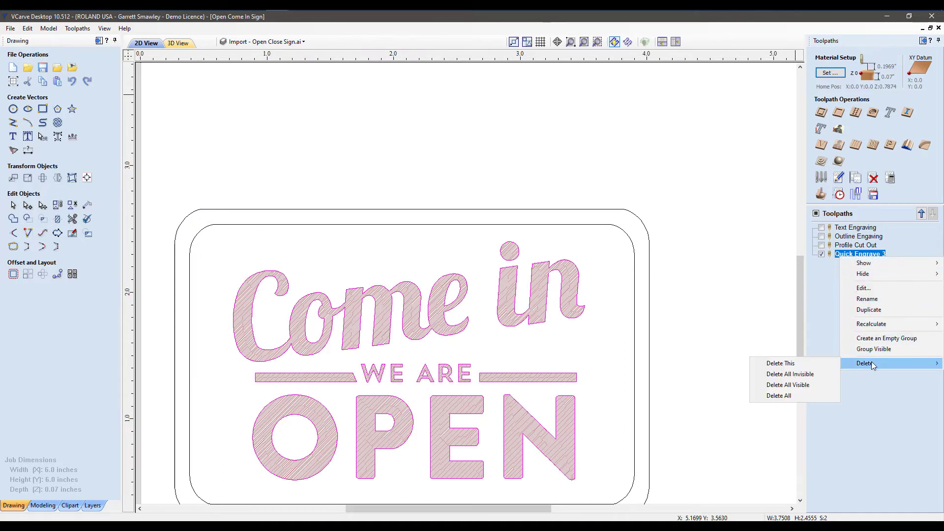
left_click(811, 366)
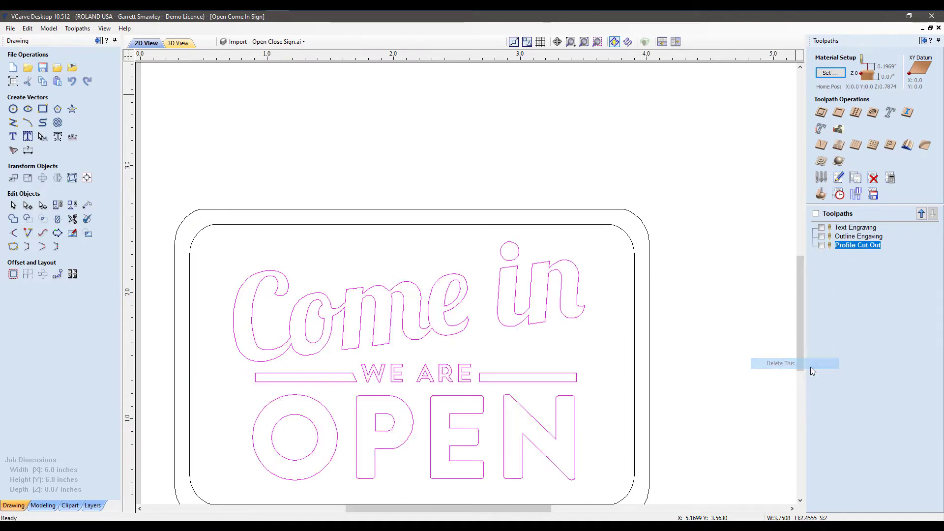
Step: Select the outer rounded-rectangle outline on the canvas, leaving the text and inner outline unselected
left_click(856, 229)
left_click(852, 246)
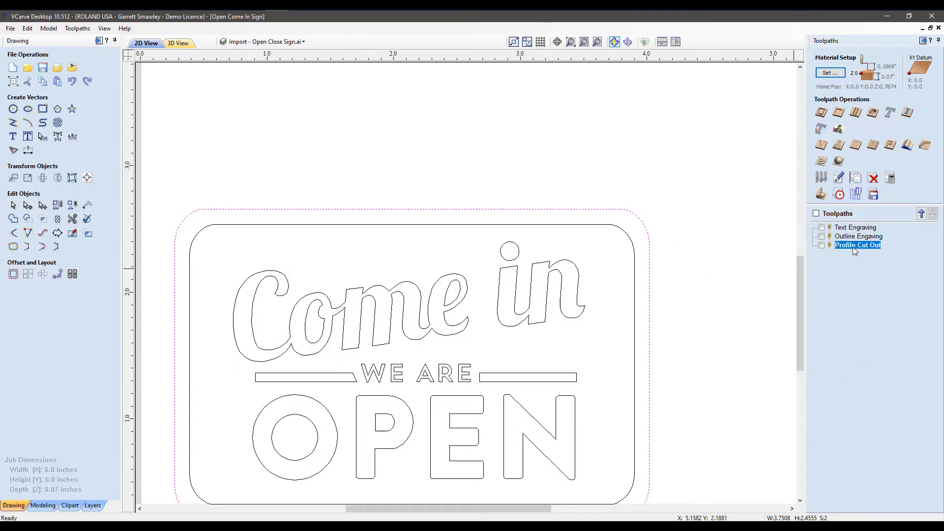
left_click(679, 255)
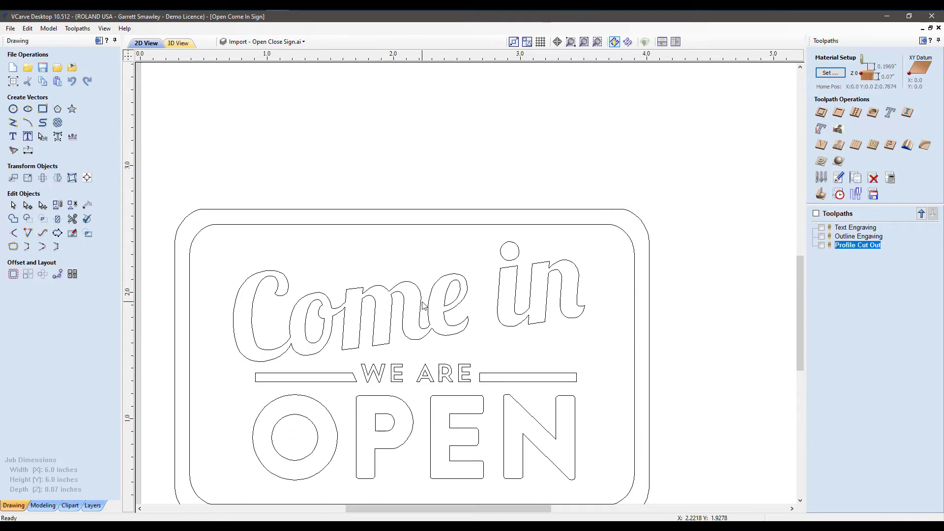
left_click(428, 317)
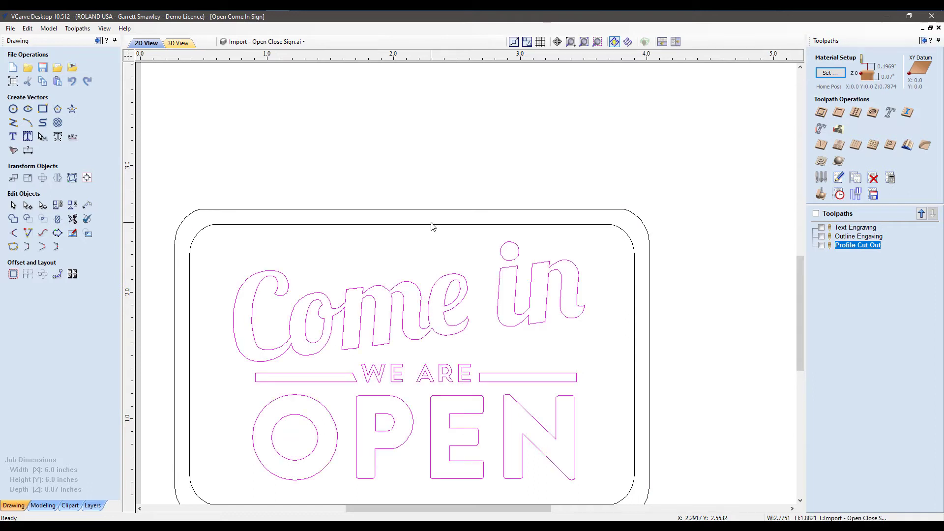
left_click(431, 225)
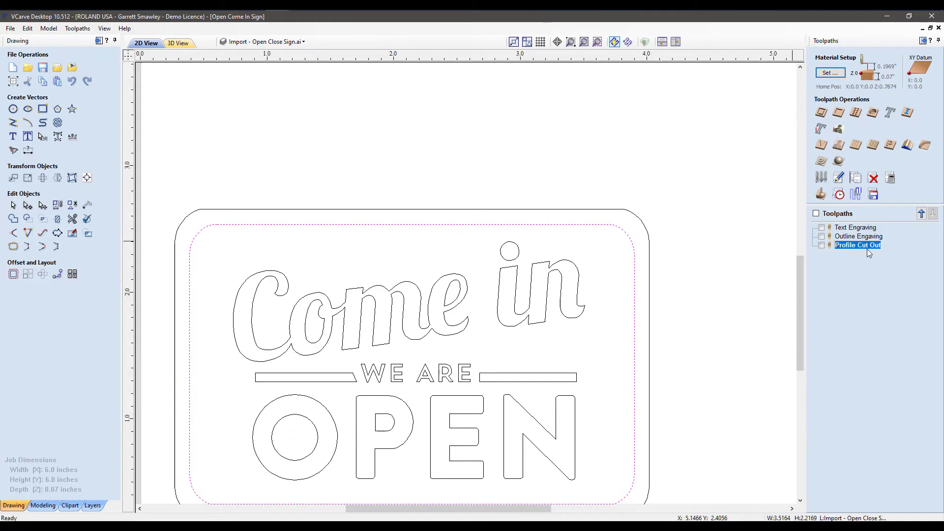
left_click(634, 231)
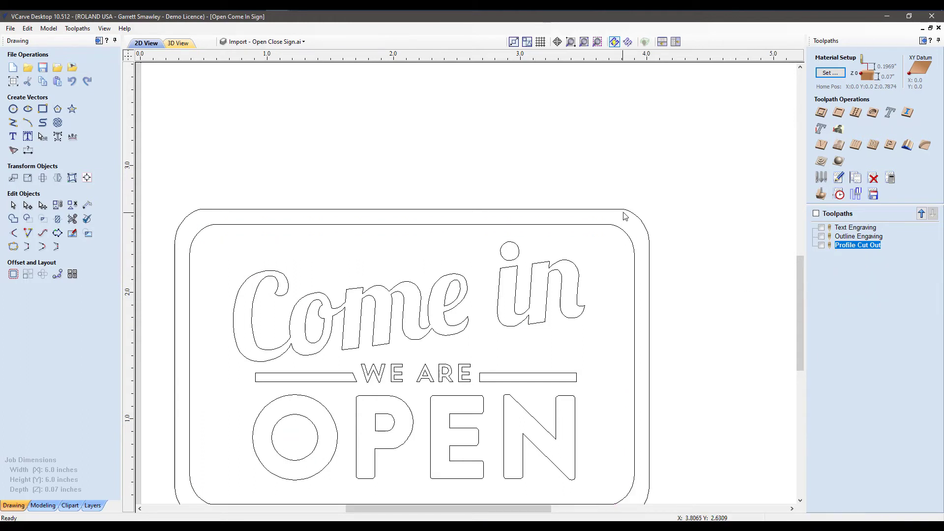
left_click(632, 212)
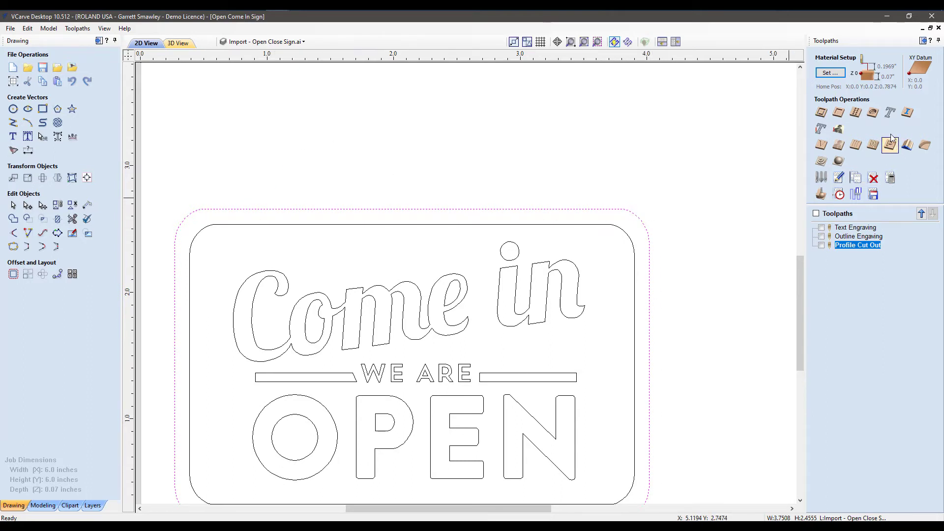
Step: Start a profile toolpath with 0.08-inch cut depth split into 3 passes
left_click(820, 113)
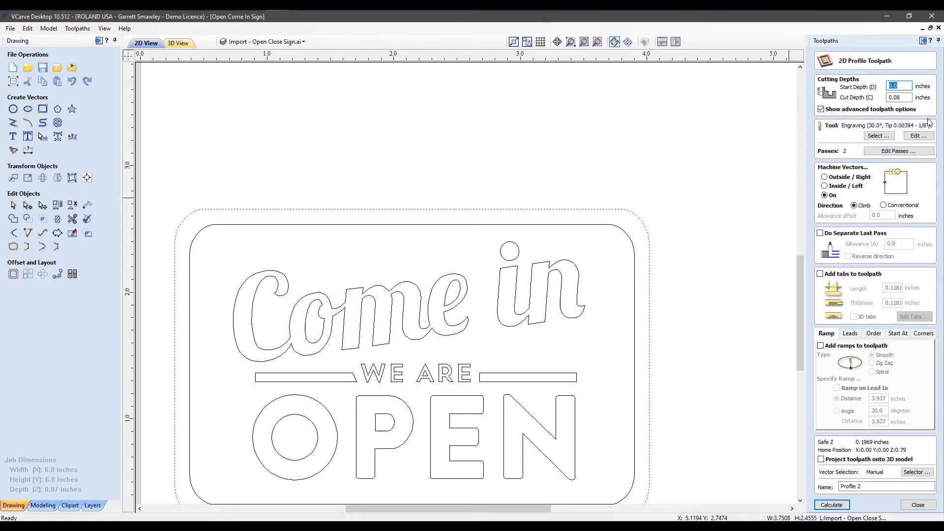
left_click(901, 98)
left_click(898, 151)
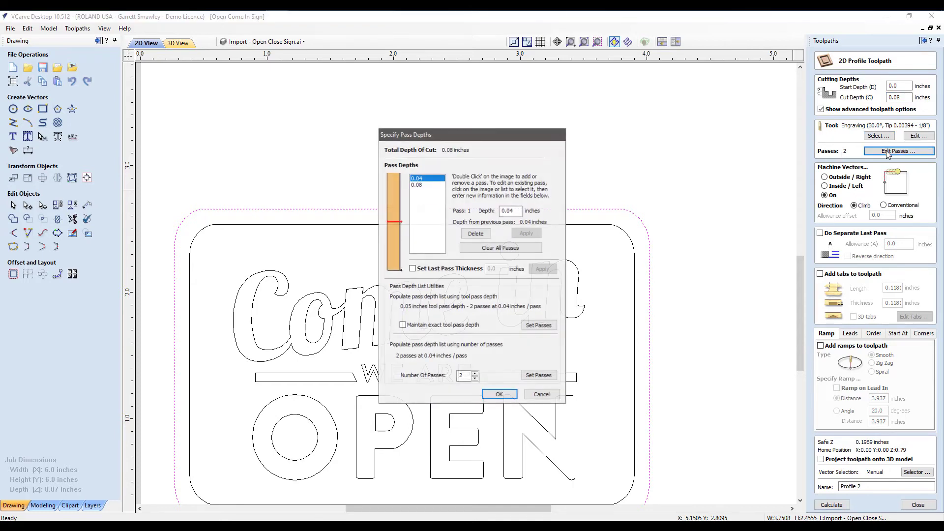
left_click(475, 373)
left_click(508, 400)
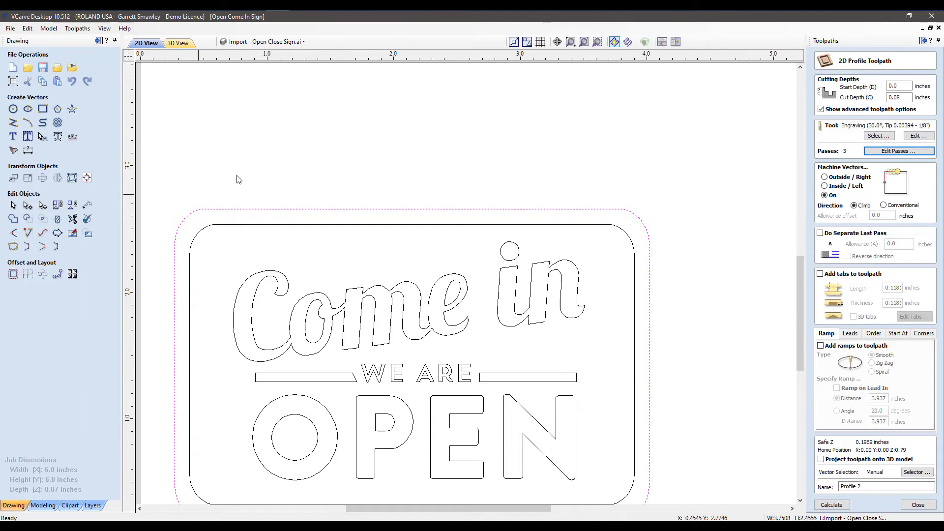
Step: Reselect the outer outline, verify the 0.08 cut depth, and close the profile form
left_click(639, 346)
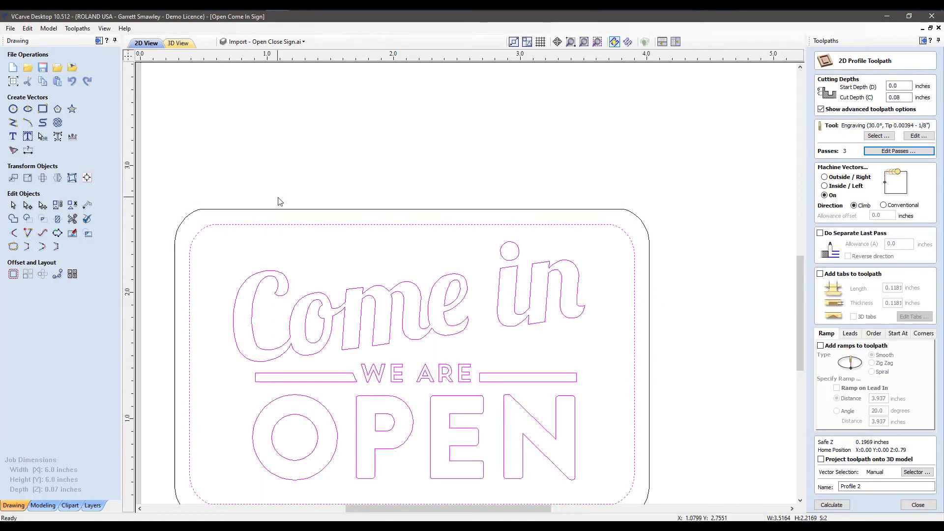
left_click(281, 210)
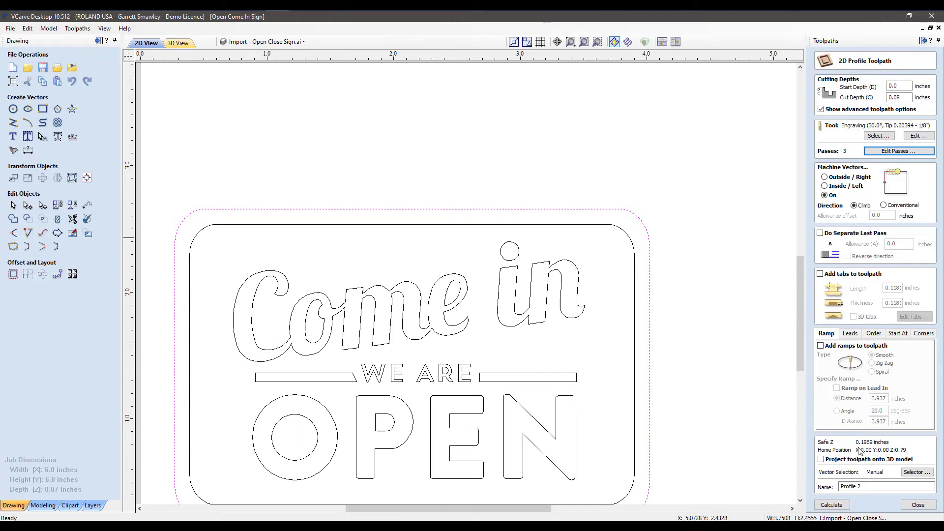
left_click(897, 97)
left_click(931, 509)
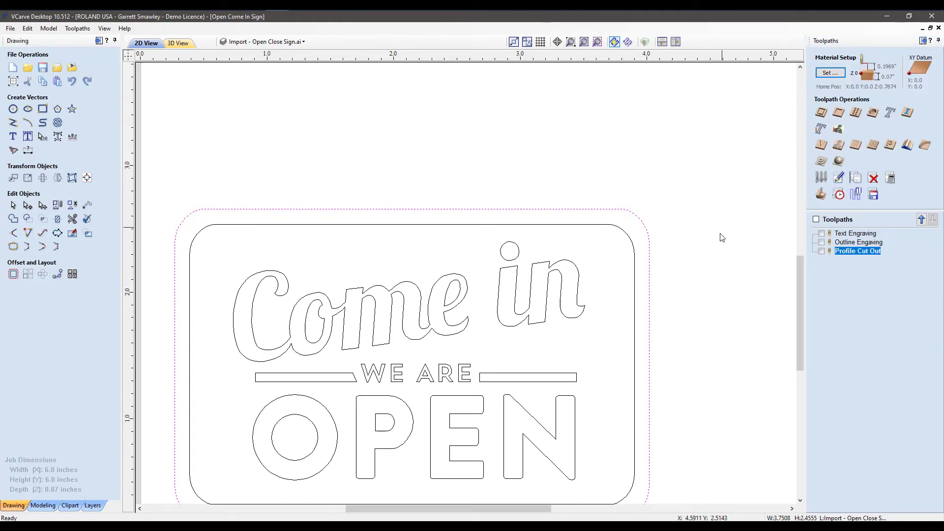
Step: Deselect the sign outline and preview all toolpaths carved into the maple board in 3D
left_click(659, 236)
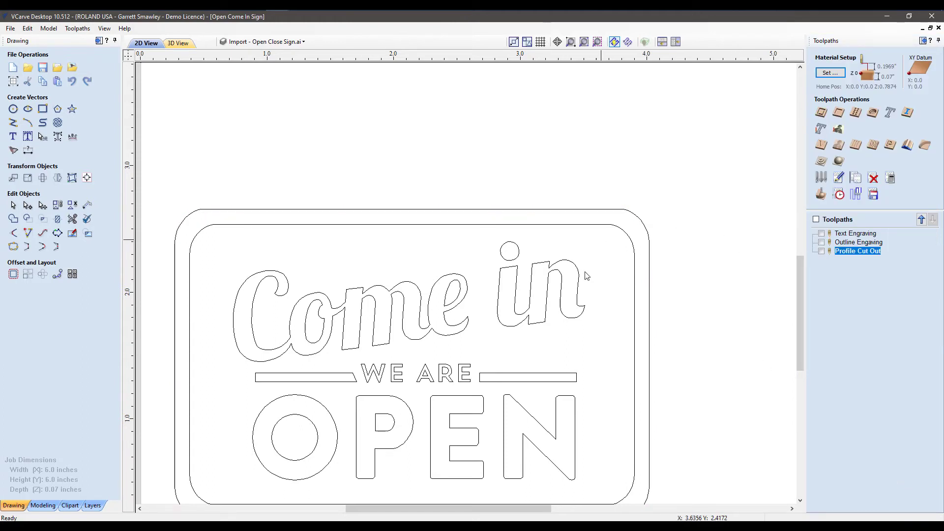
left_click(821, 194)
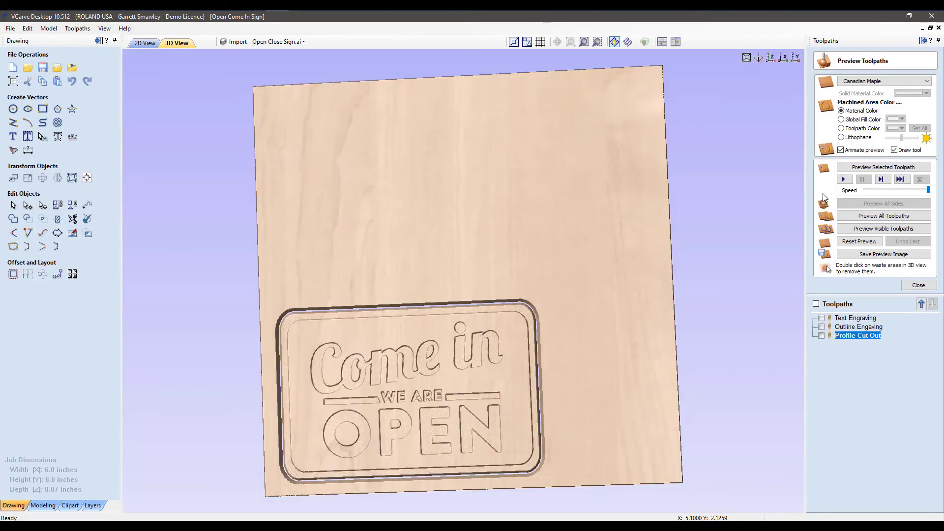
left_click(884, 216)
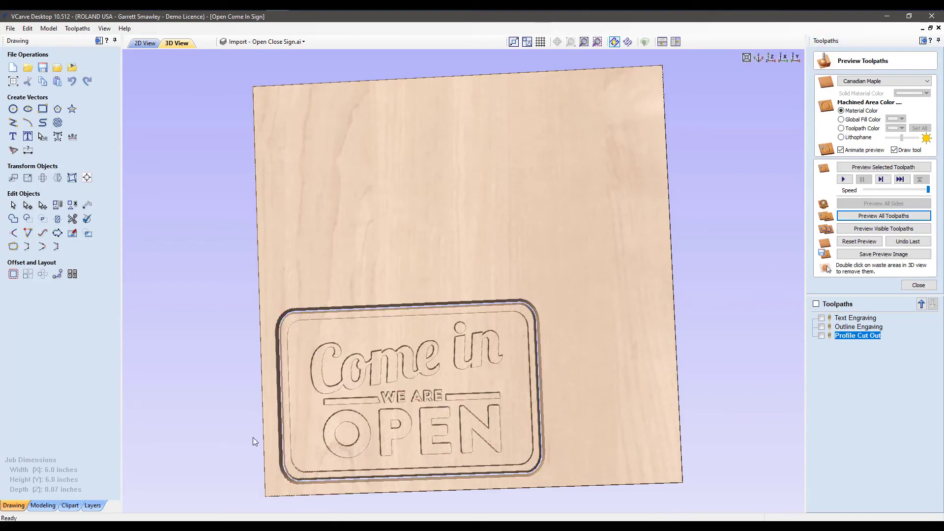
Step: Orbit the 3D view to inspect the carved lettering, outlines and cut-out border, then close the preview
scroll(371, 406, "up", 3)
left_click_drag(370, 406, 402, 204)
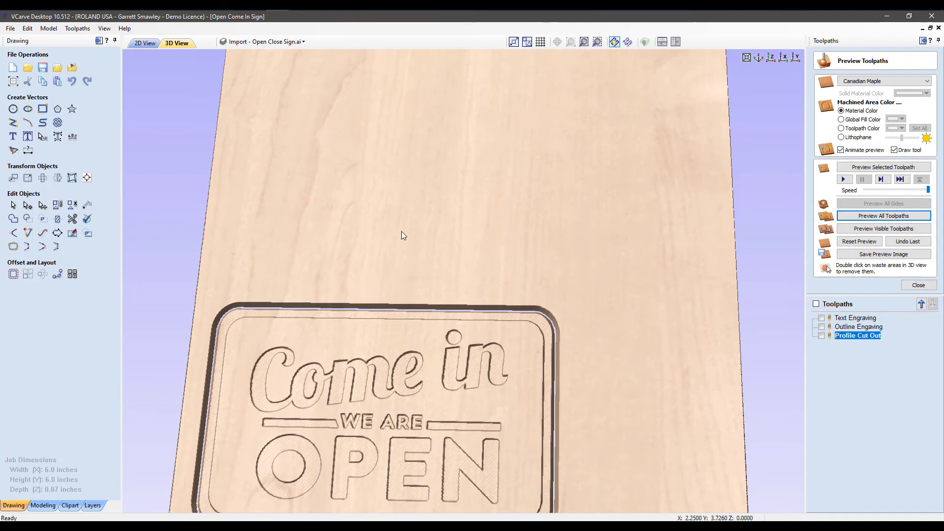
left_click_drag(401, 231, 355, 384)
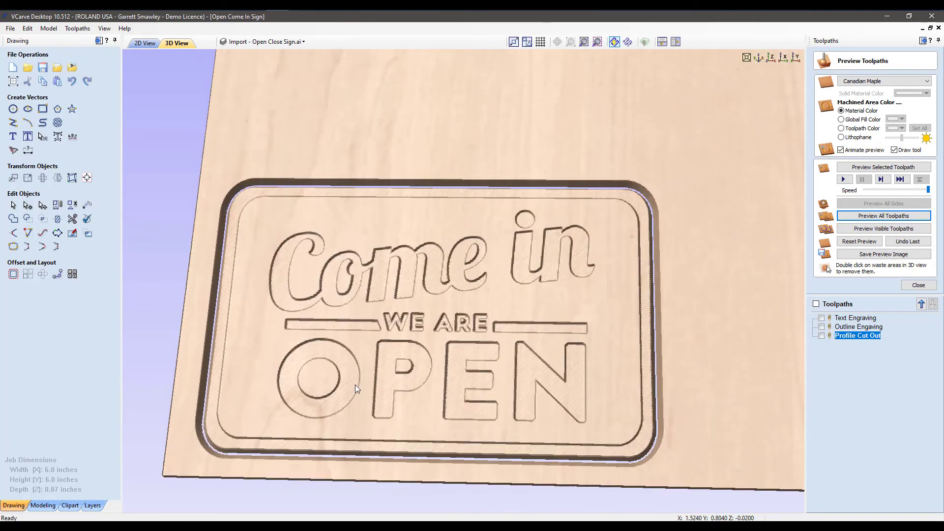
scroll(697, 330, "down", 3)
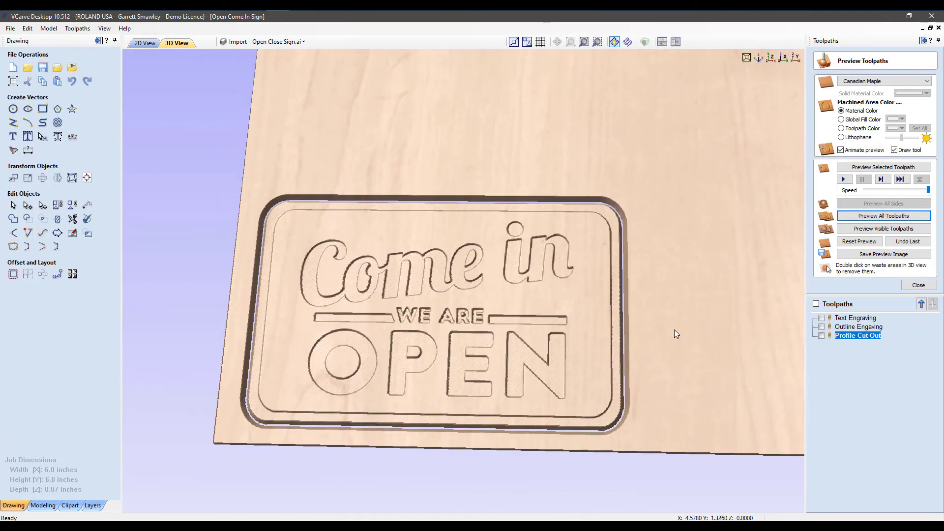
left_click_drag(674, 333, 644, 286)
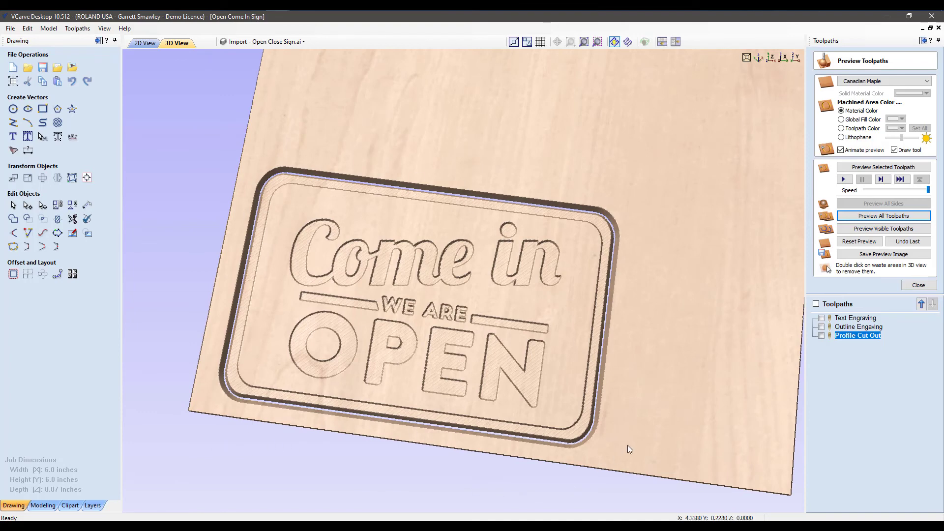
left_click_drag(642, 376, 660, 363)
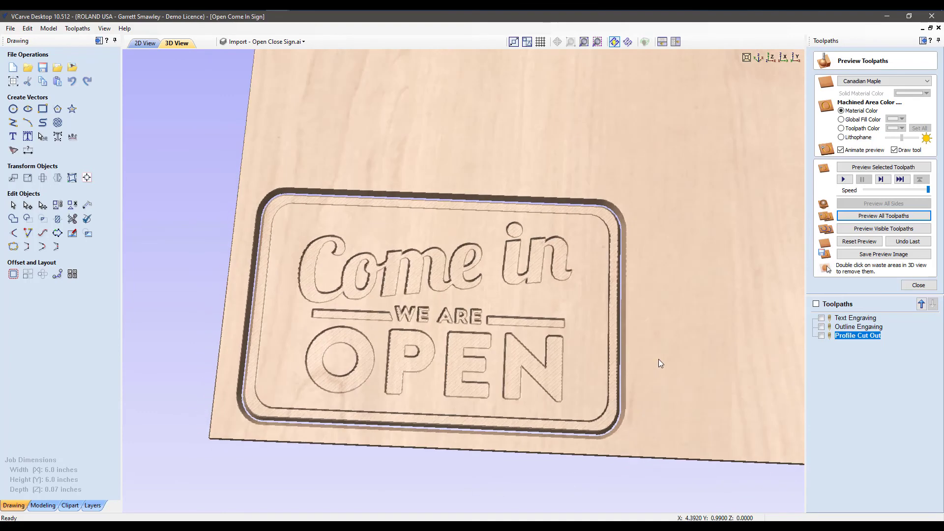
left_click(915, 286)
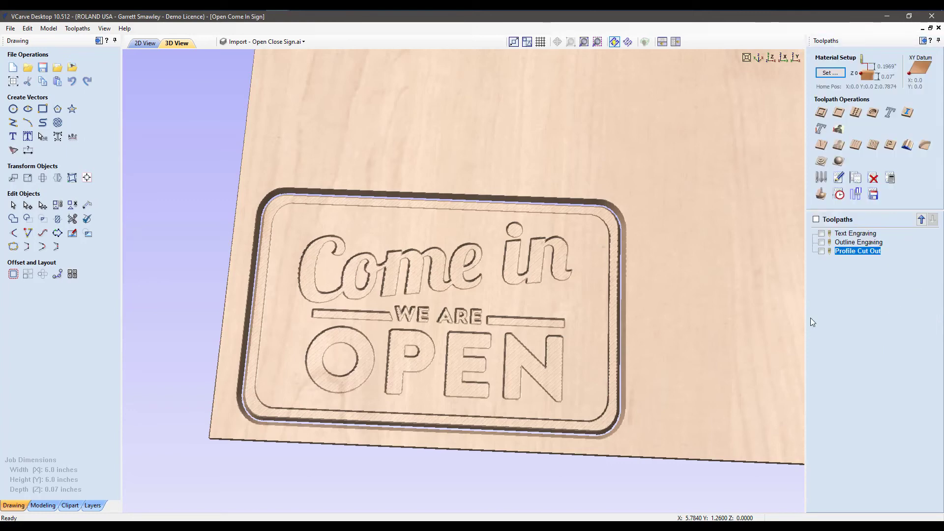
Step: In Save Toolpaths, list all three sign toolpaths and choose the Roland SRM-20 post processor
left_click(873, 195)
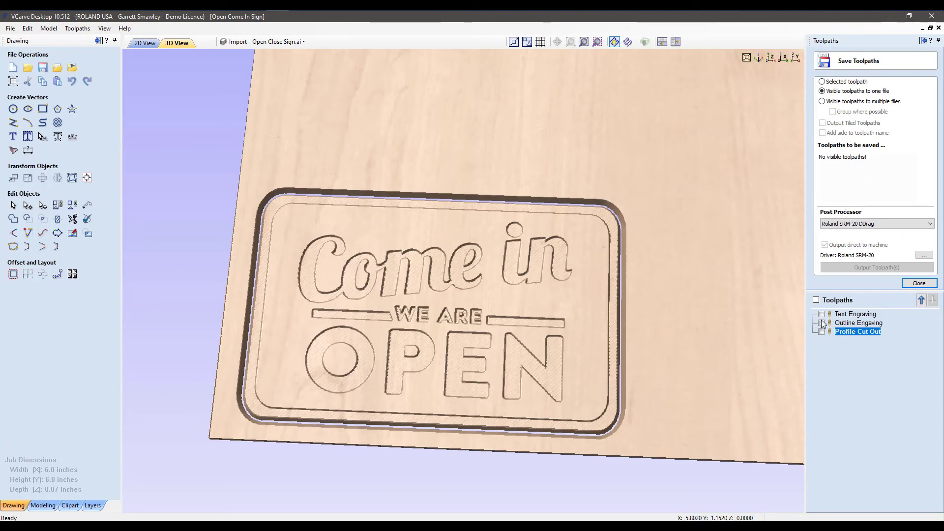
left_click(815, 301)
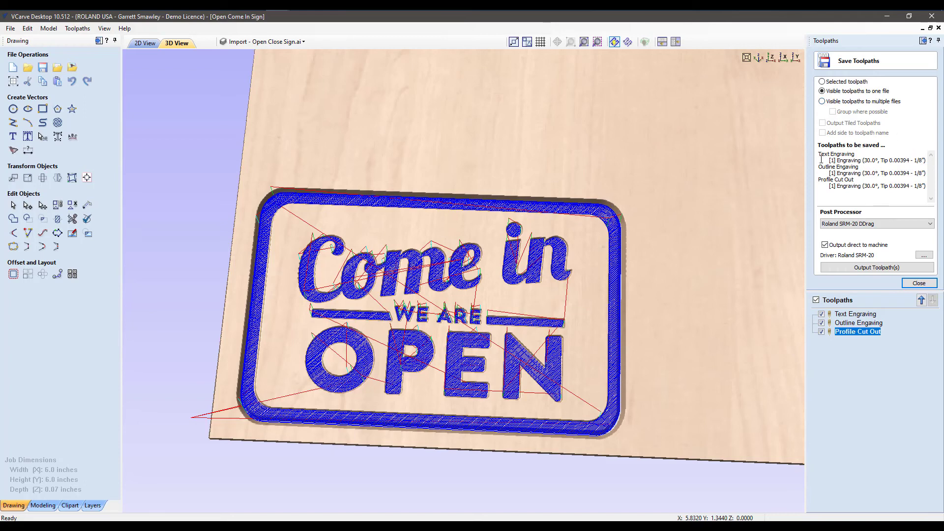
left_click(856, 160)
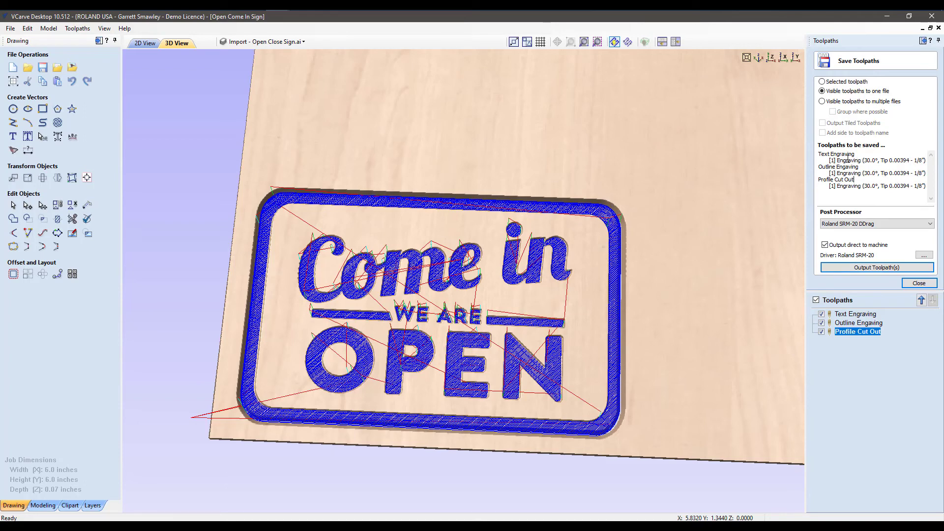
left_click(898, 224)
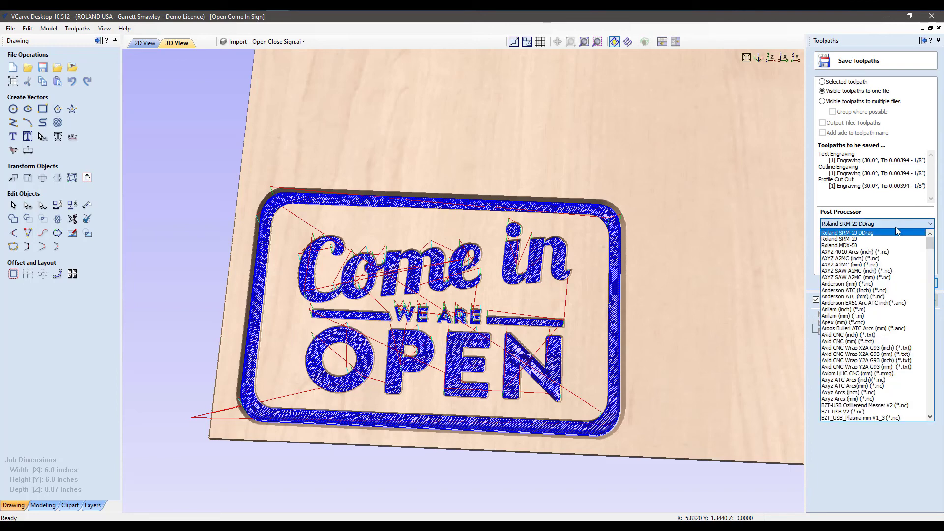
left_click(893, 240)
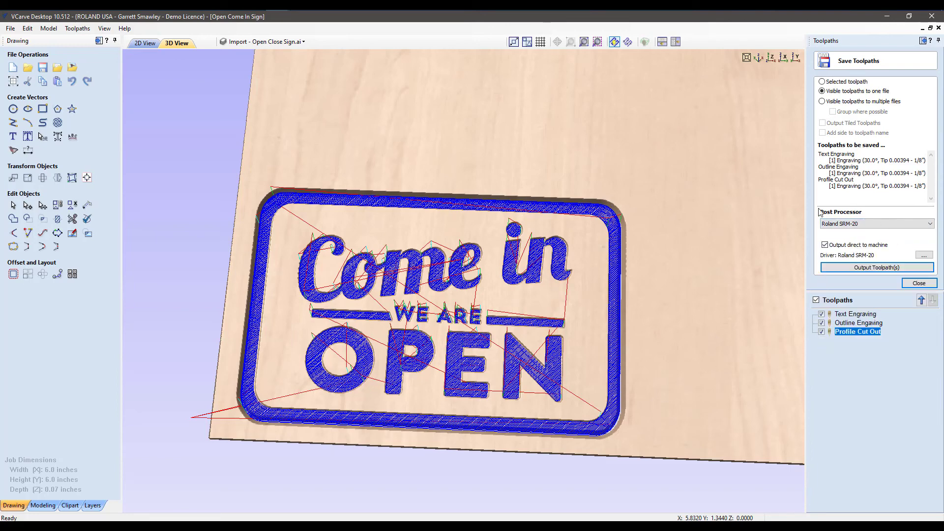